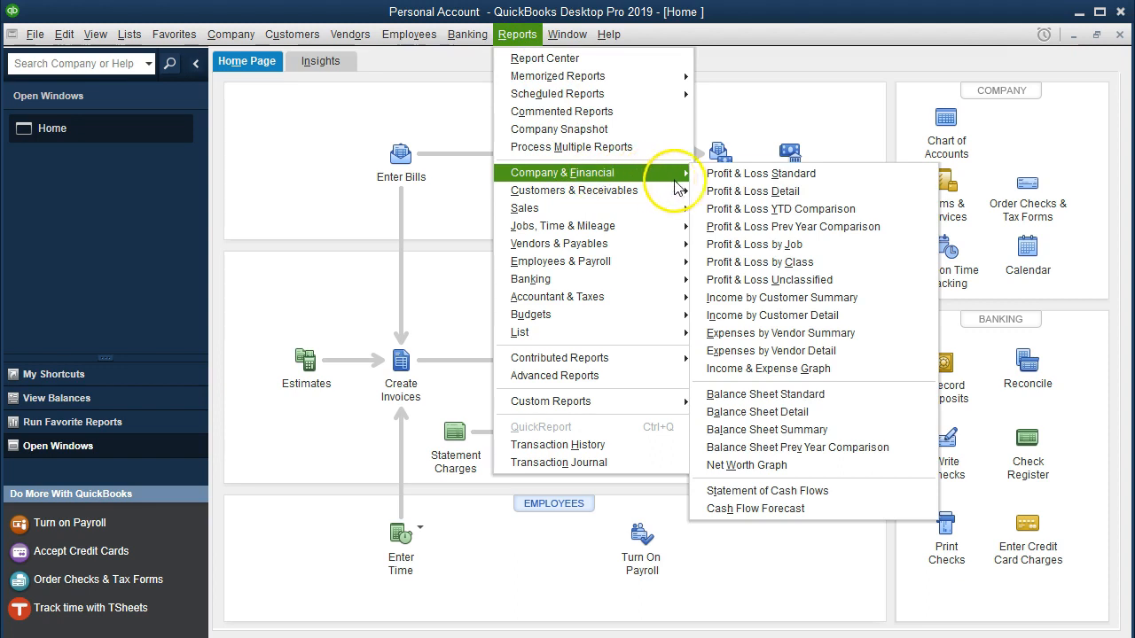
- Open the standard balance sheet report and set its date range from 01/01/2020 to 12/31/2020
{"action": "left_click", "coordinate": [793, 394]}
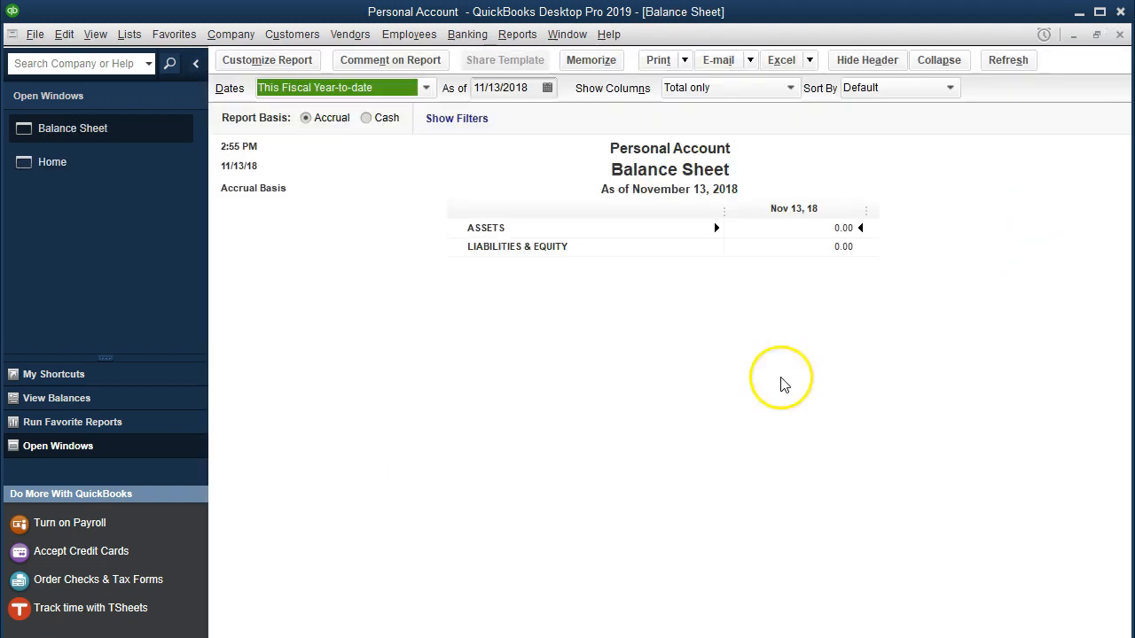
{"action": "left_click", "coordinate": [301, 64]}
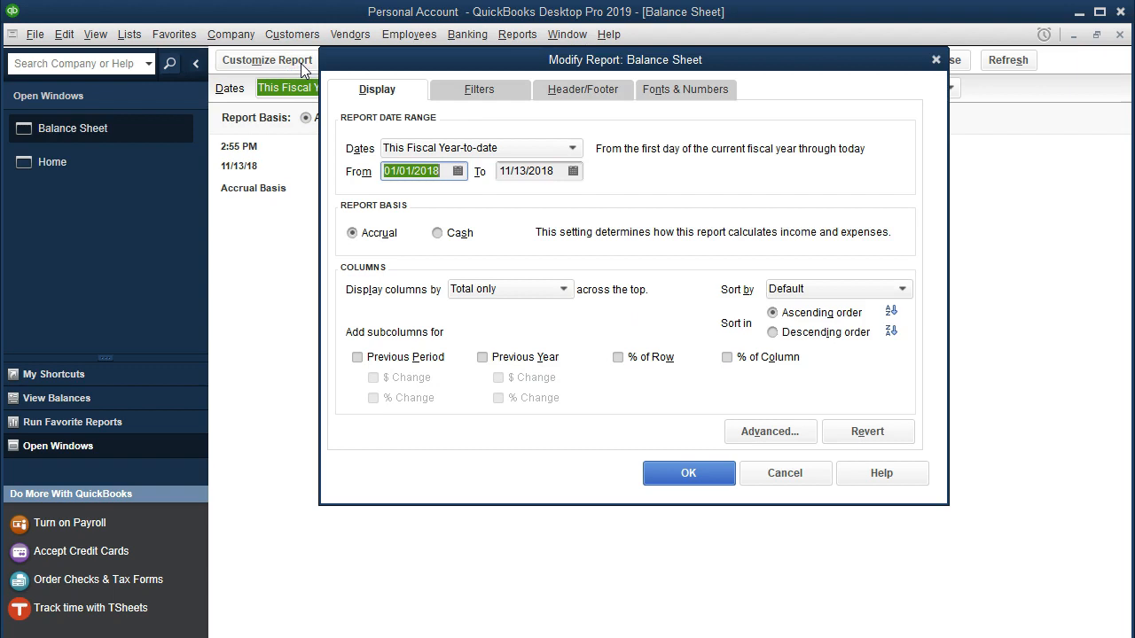
{"action": "type", "text": "010120"}
{"action": "key", "text": "Tab"}
{"action": "type", "text": "123120"}
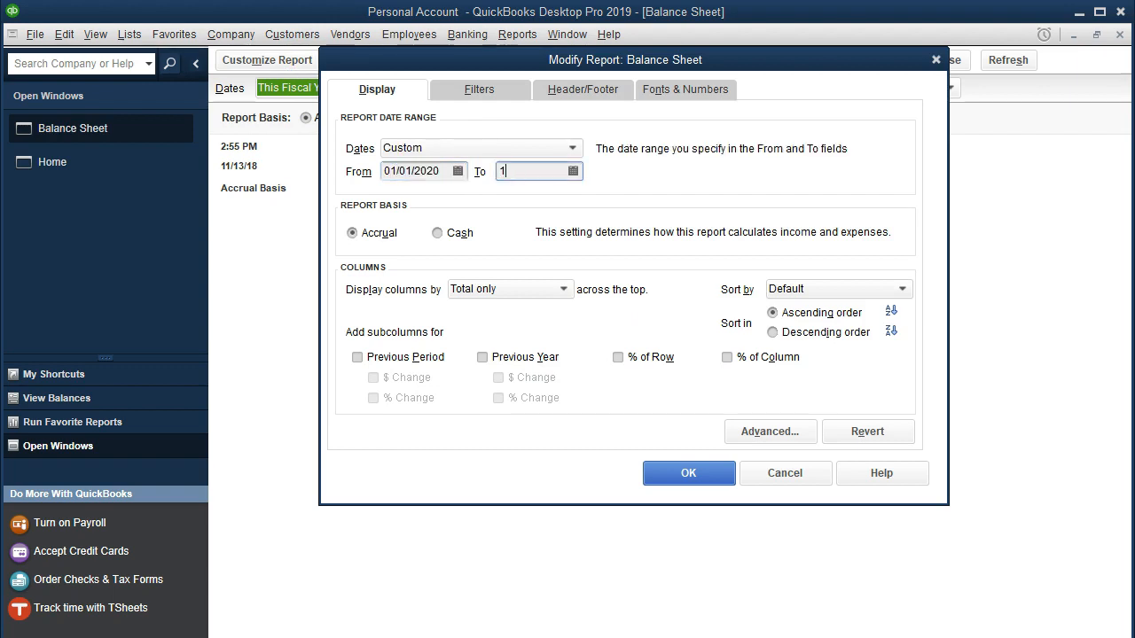
{"action": "key", "text": "Tab"}
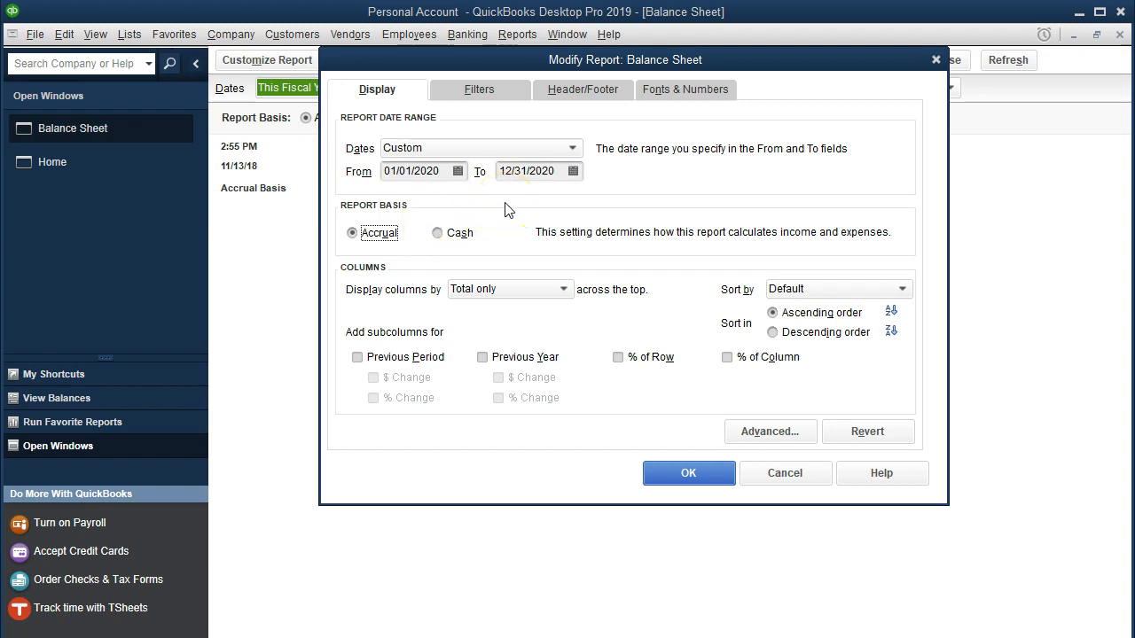
{"action": "left_click", "coordinate": [693, 471]}
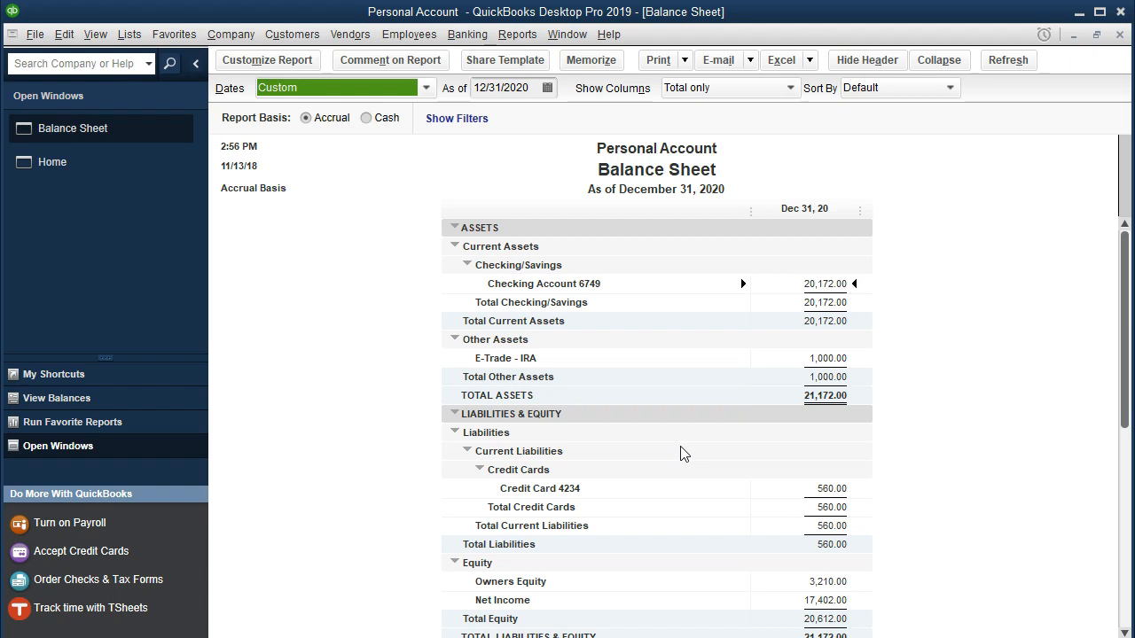
- Examine the net income amount on the balance sheet, and switch to Adobe Acrobat Reader to read the investment statement Dec Inv Stmt.pdf
{"action": "scroll", "coordinate": [892, 456], "scroll_direction": "down", "scroll_amount": 1}
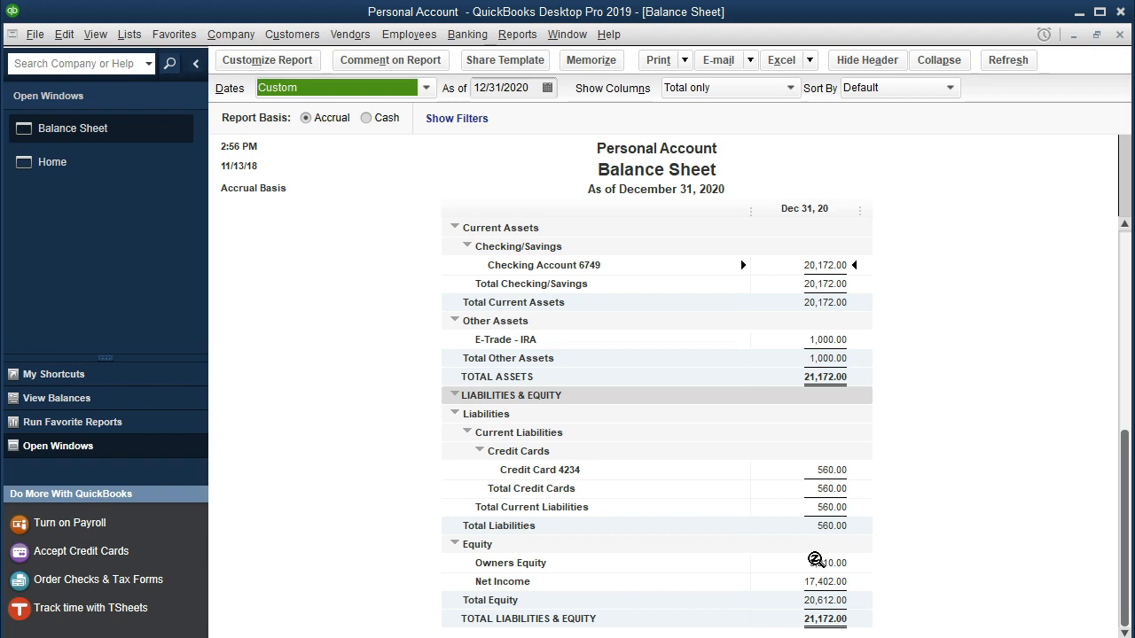
{"action": "double_click", "coordinate": [809, 582]}
{"action": "key", "text": "alt+Tab"}
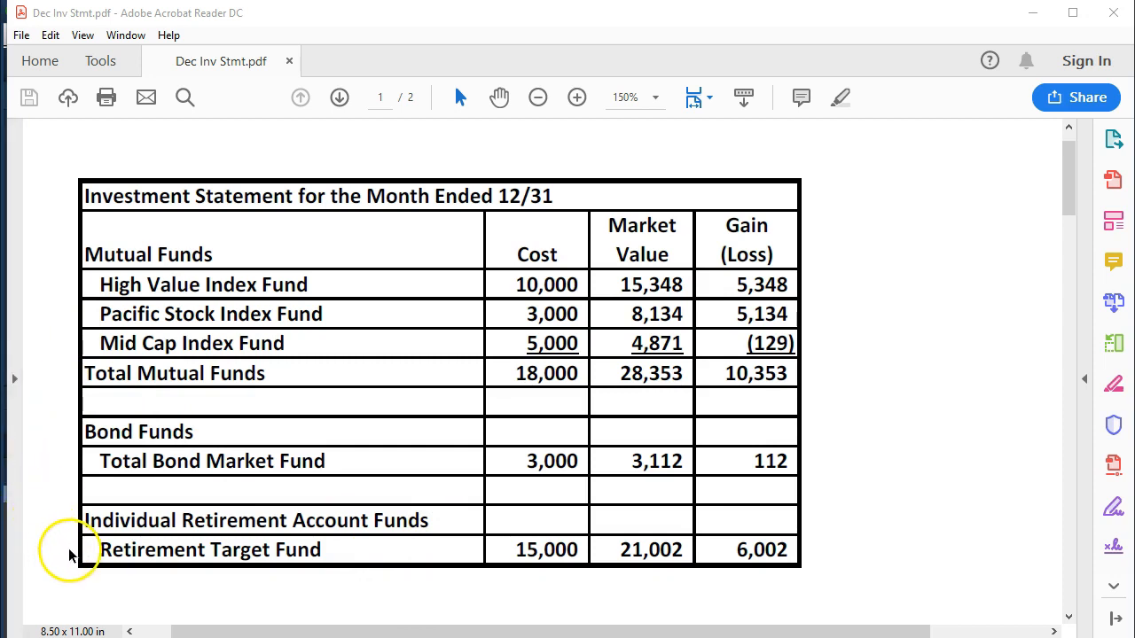
{"action": "left_click_drag", "start_coordinate": [178, 632], "coordinate": [171, 630]}
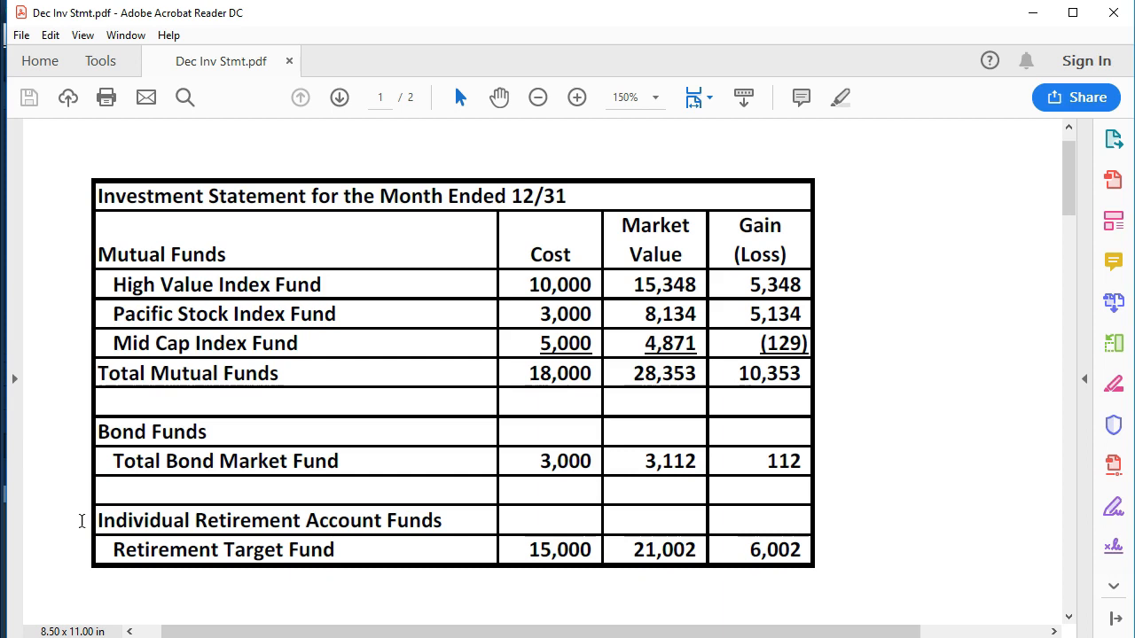
{"action": "left_click", "coordinate": [89, 312]}
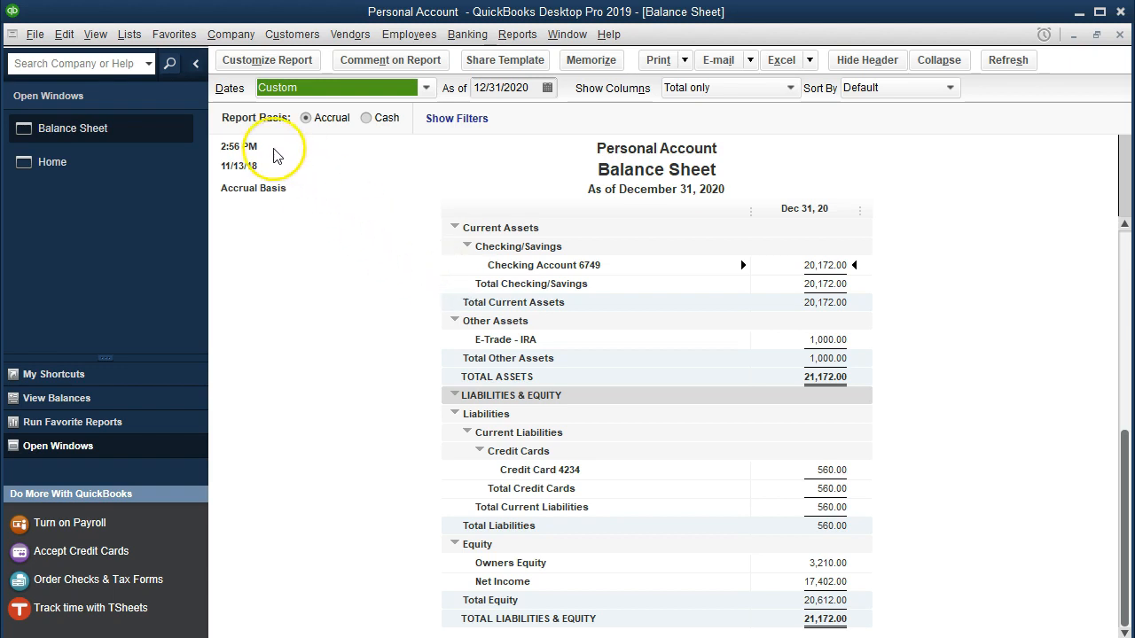
- Add an Other Current Asset account named Investment - Mutual Funds to the chart of accounts
{"action": "left_click", "coordinate": [125, 36]}
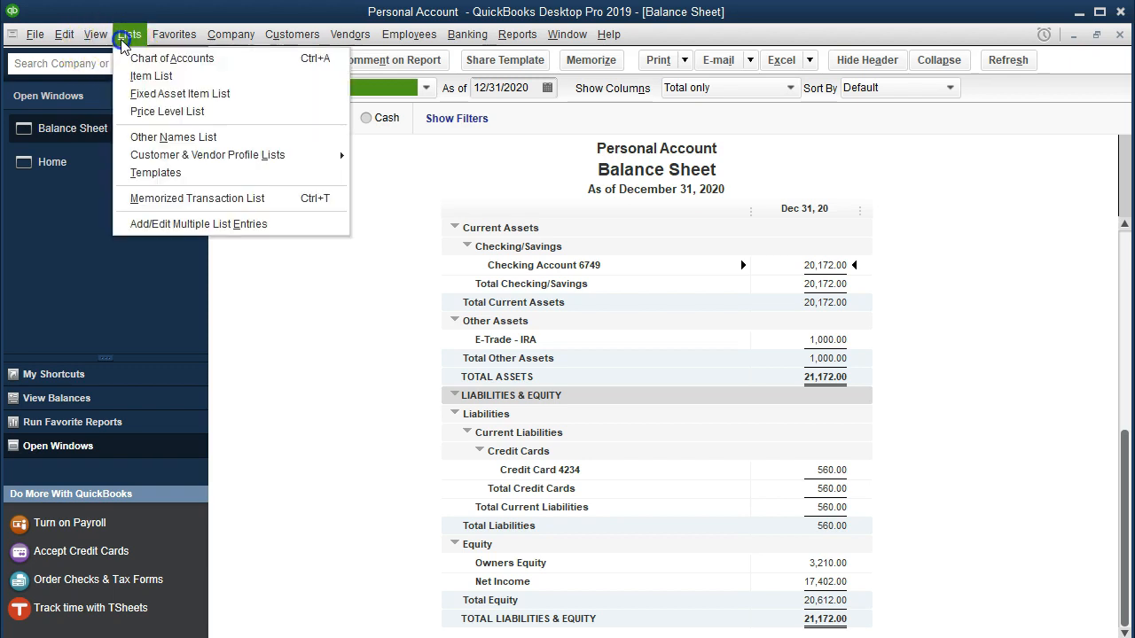
{"action": "left_click", "coordinate": [213, 67]}
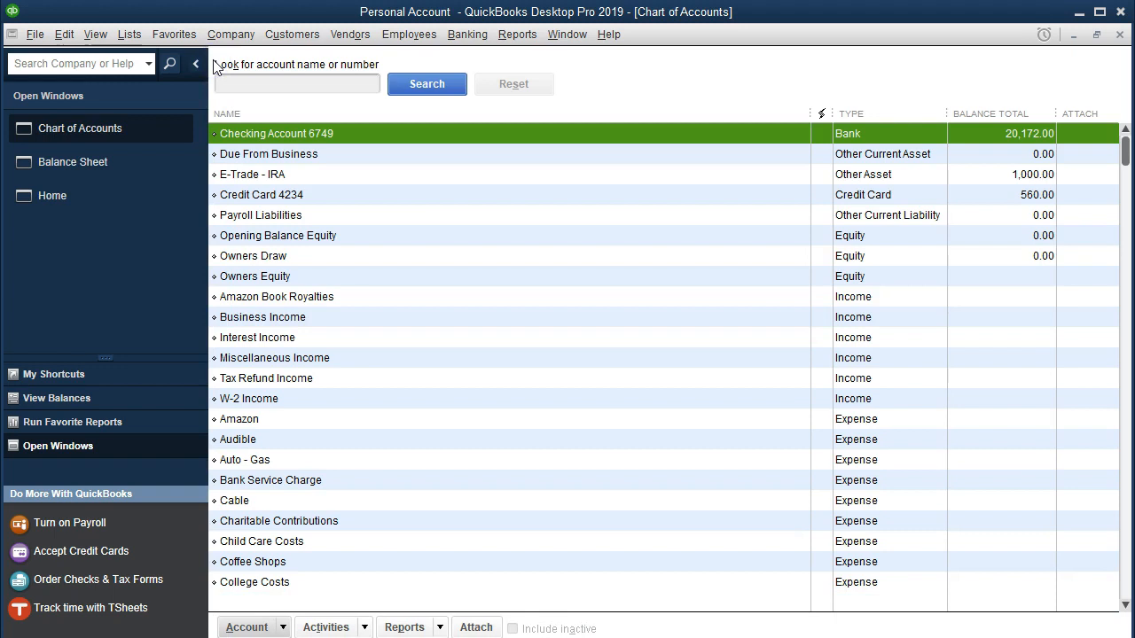
{"action": "left_click", "coordinate": [284, 627]}
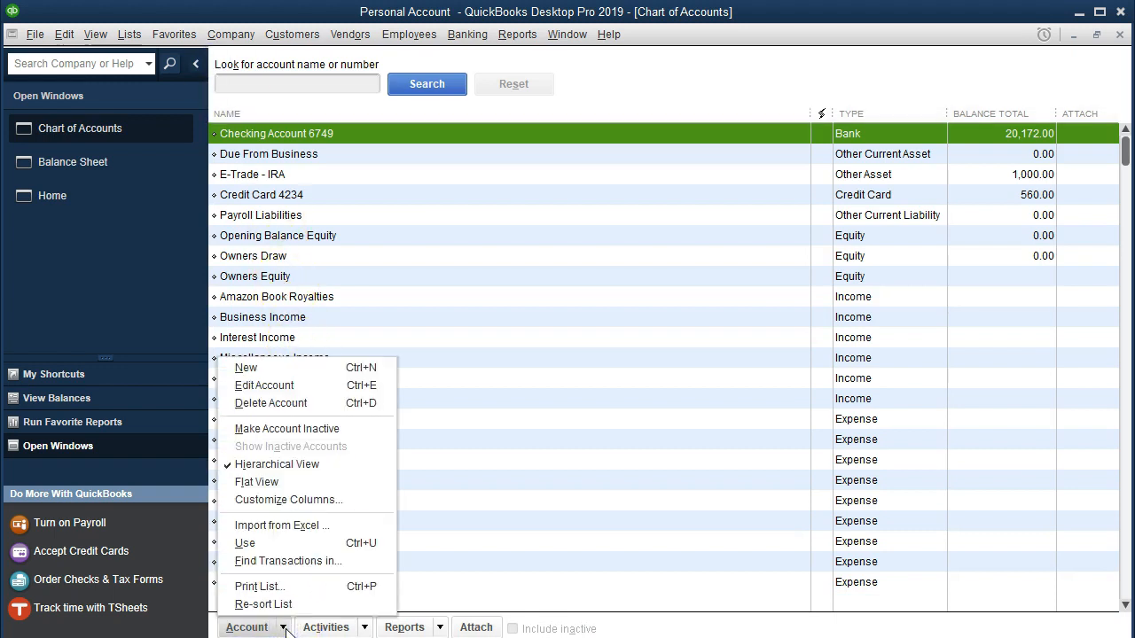
{"action": "left_click", "coordinate": [293, 369]}
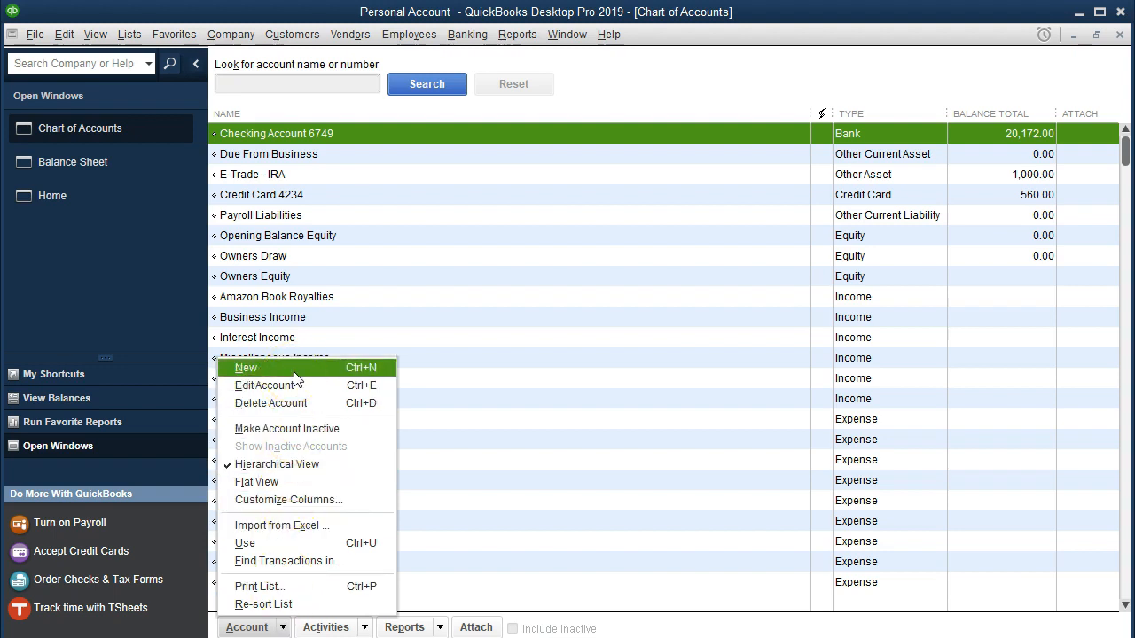
{"action": "left_click", "coordinate": [295, 373]}
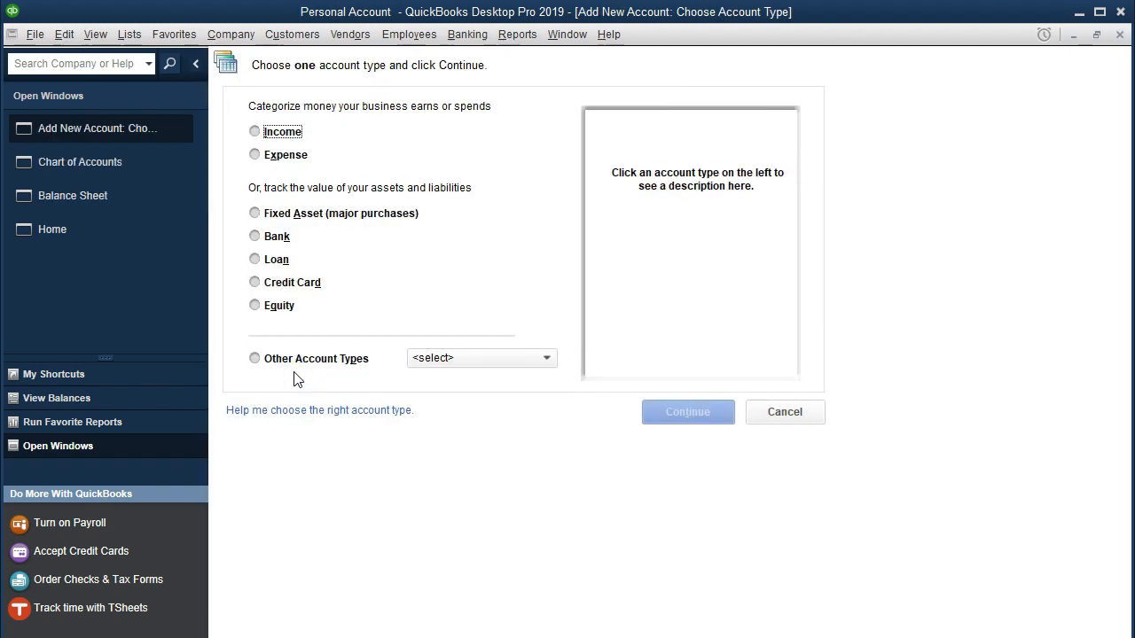
{"action": "left_click", "coordinate": [511, 360]}
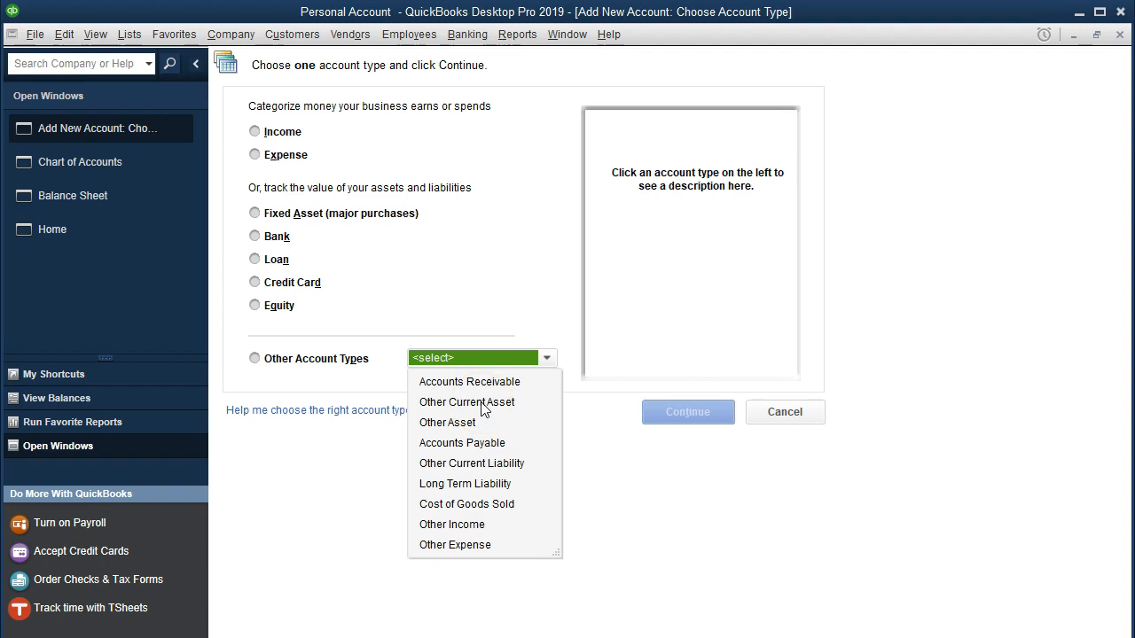
{"action": "left_click", "coordinate": [483, 403]}
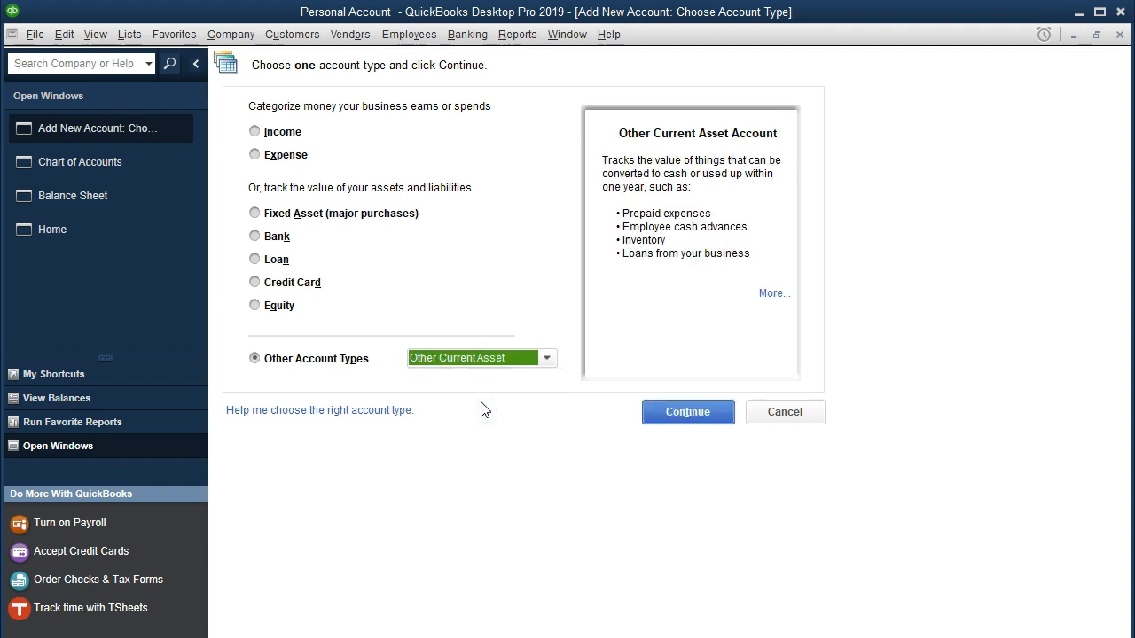
{"action": "left_click", "coordinate": [664, 422]}
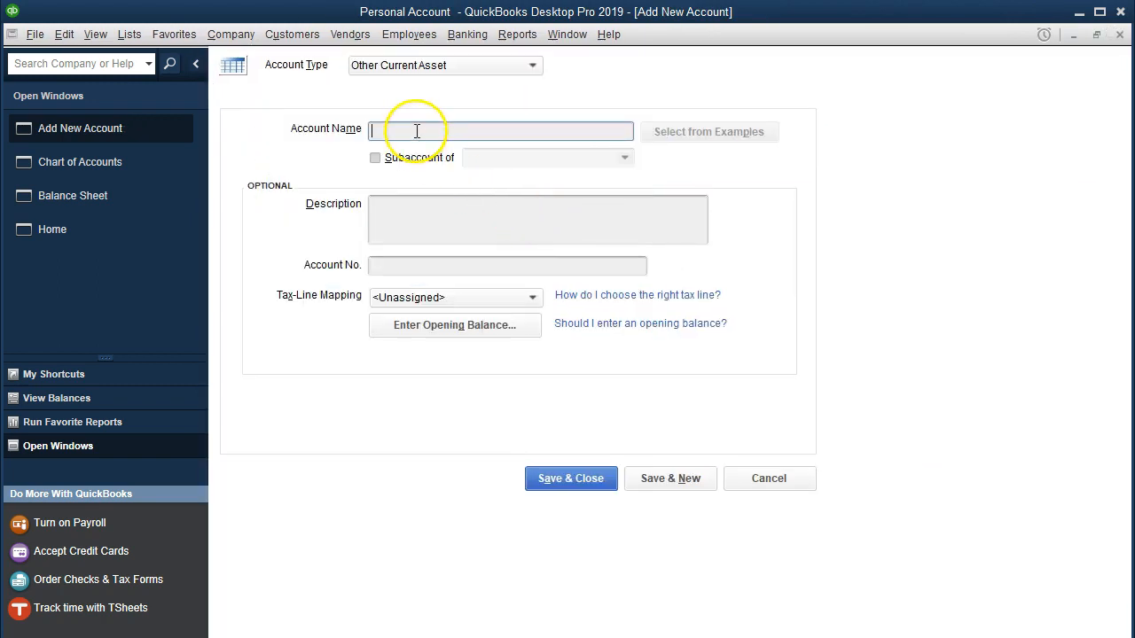
{"action": "left_click", "coordinate": [415, 130]}
{"action": "type", "text": "Investment - Mutual Funds"}
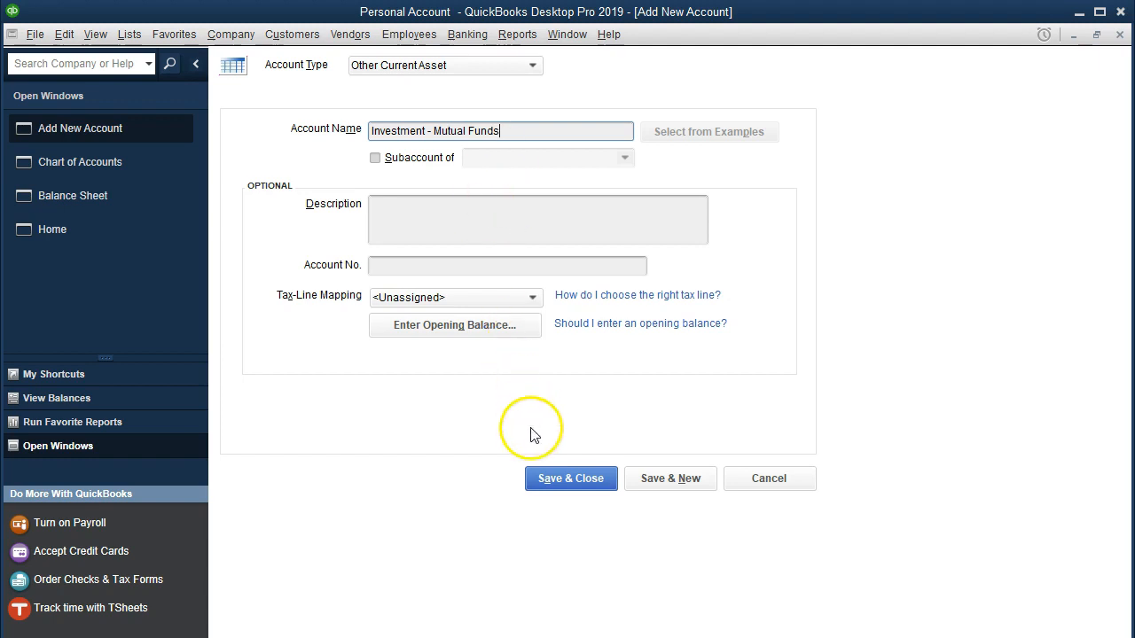
{"action": "left_click", "coordinate": [547, 483]}
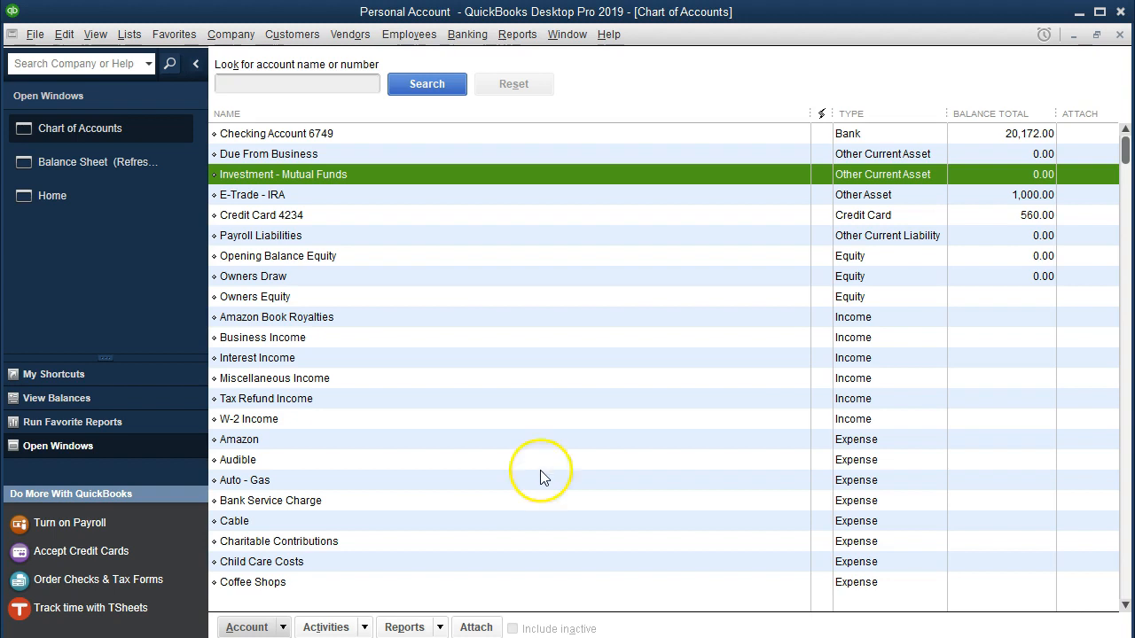
- Add another Other Current Asset account named Investment – Bonds Funds and save it
{"action": "left_click", "coordinate": [283, 630]}
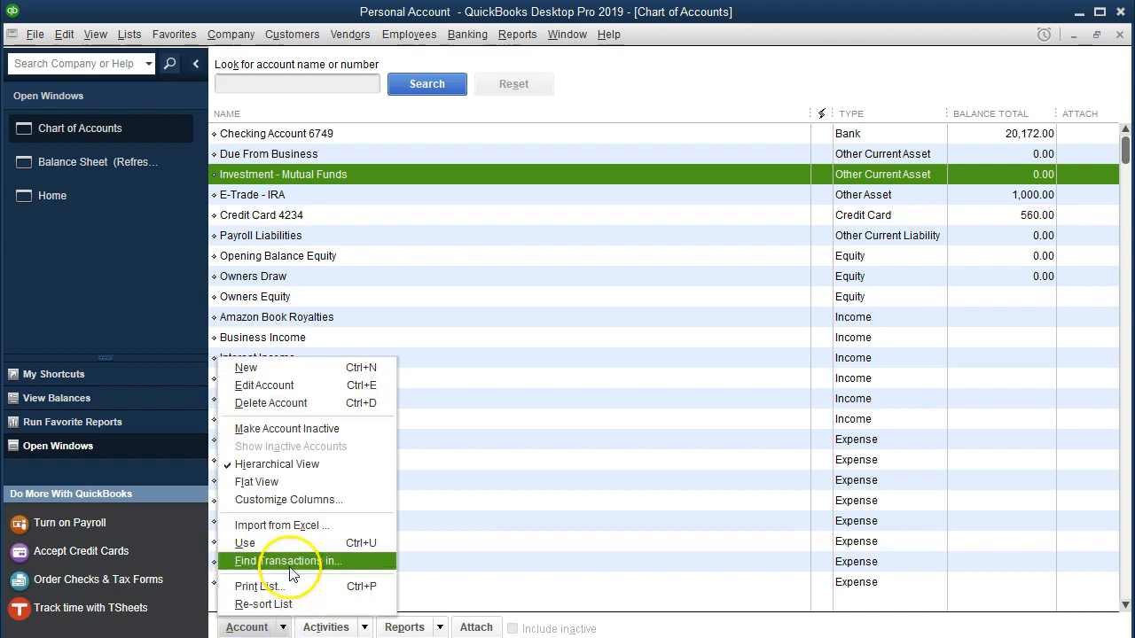
{"action": "left_click", "coordinate": [290, 367]}
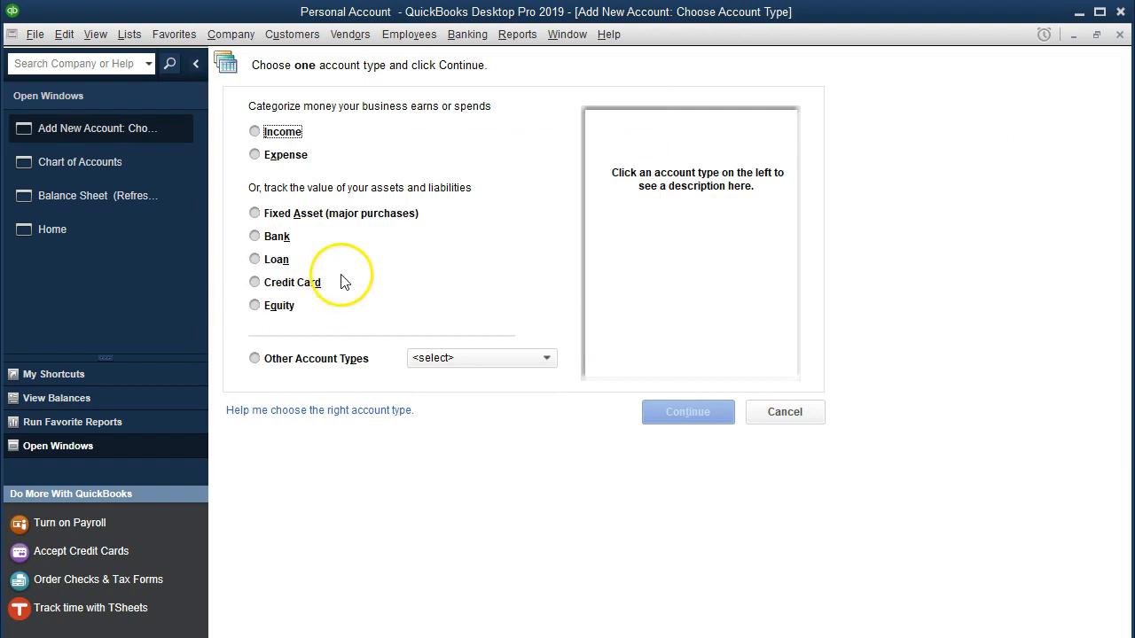
{"action": "left_click", "coordinate": [514, 357]}
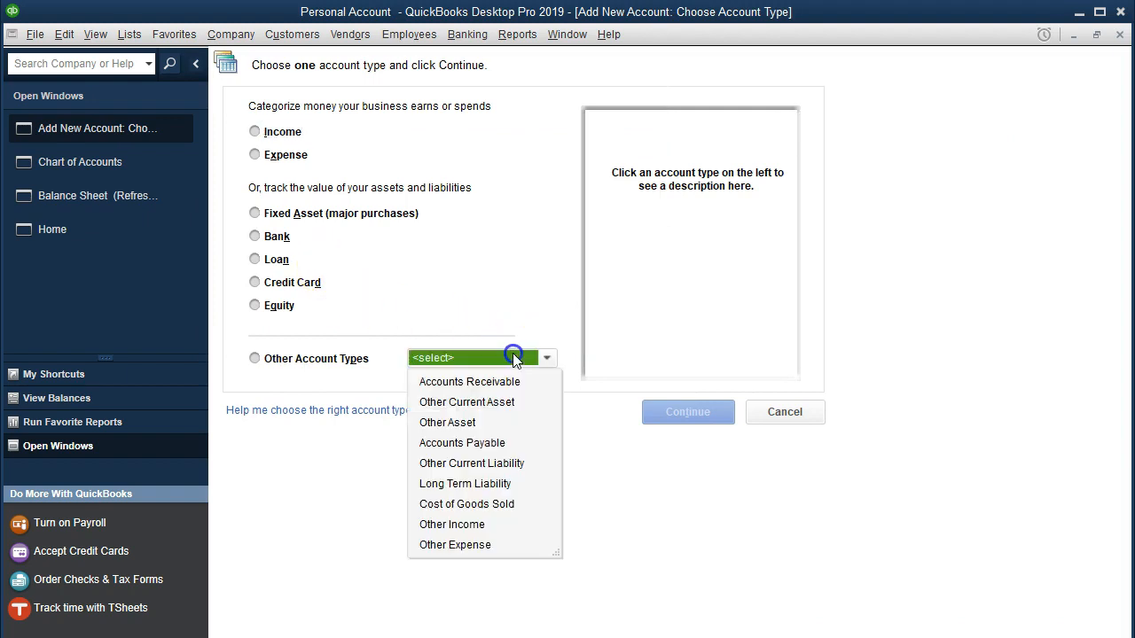
{"action": "left_click", "coordinate": [472, 403]}
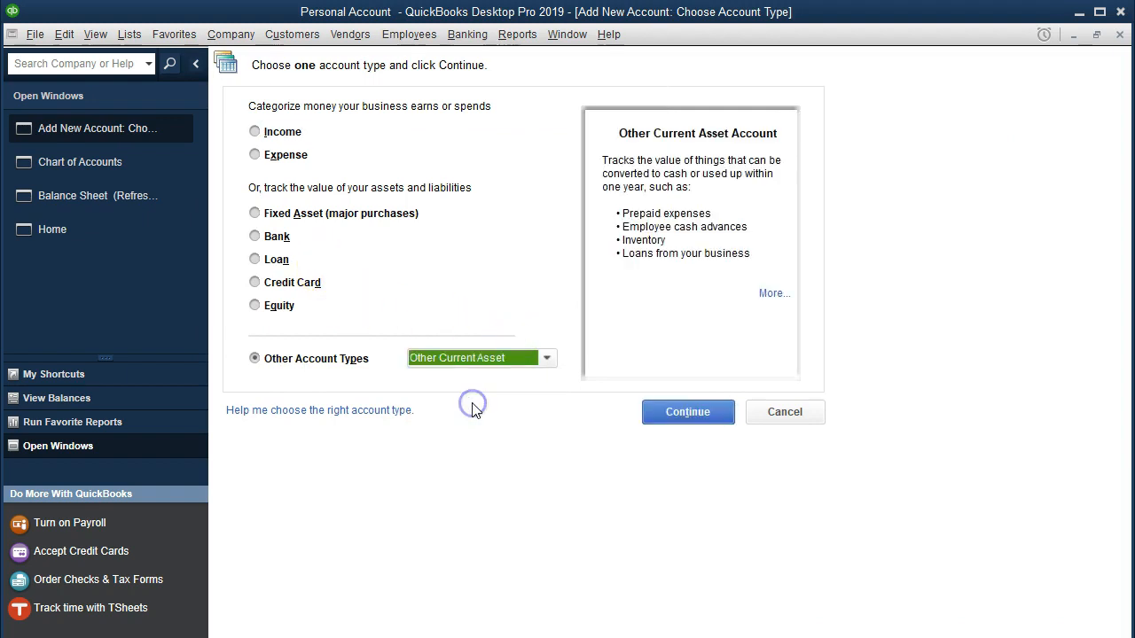
{"action": "left_click", "coordinate": [669, 420]}
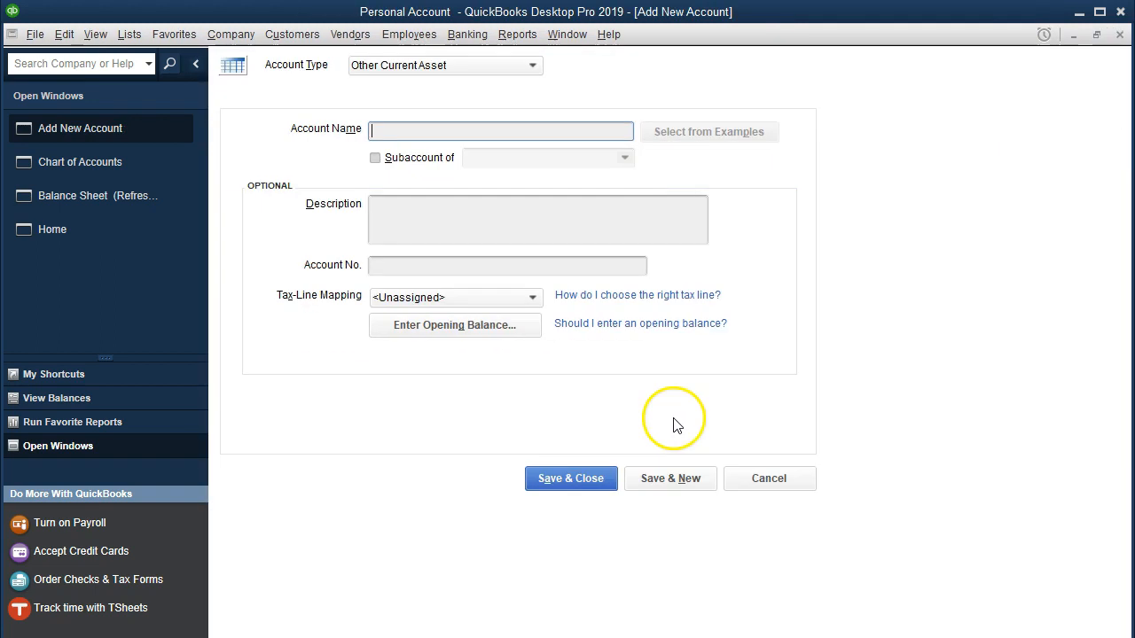
{"action": "left_click", "coordinate": [417, 128]}
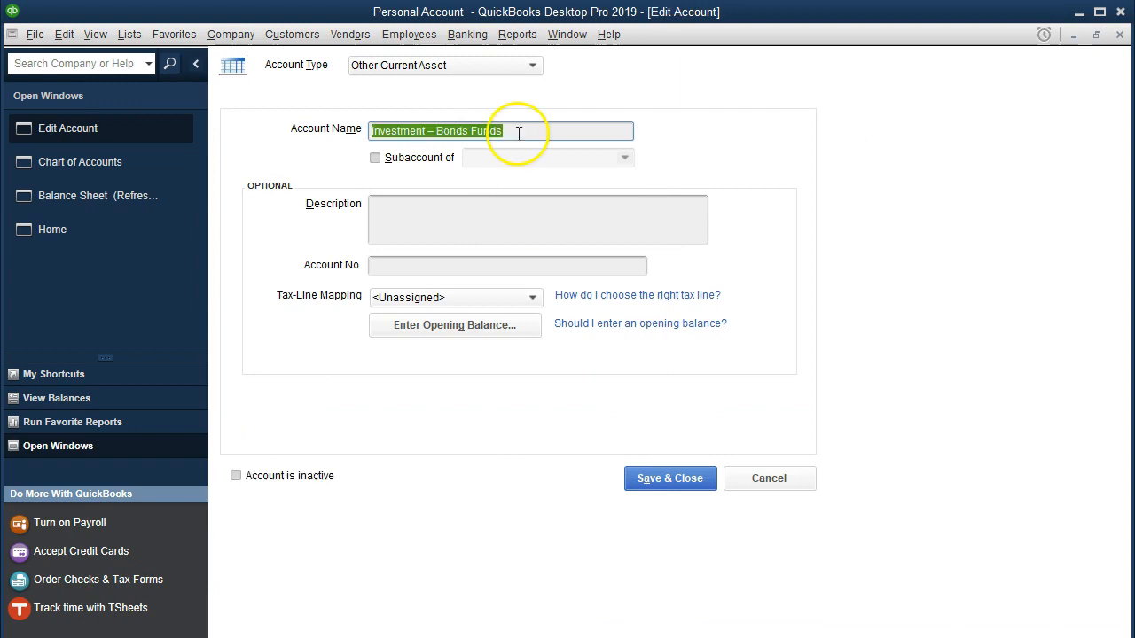
{"action": "left_click", "coordinate": [518, 131]}
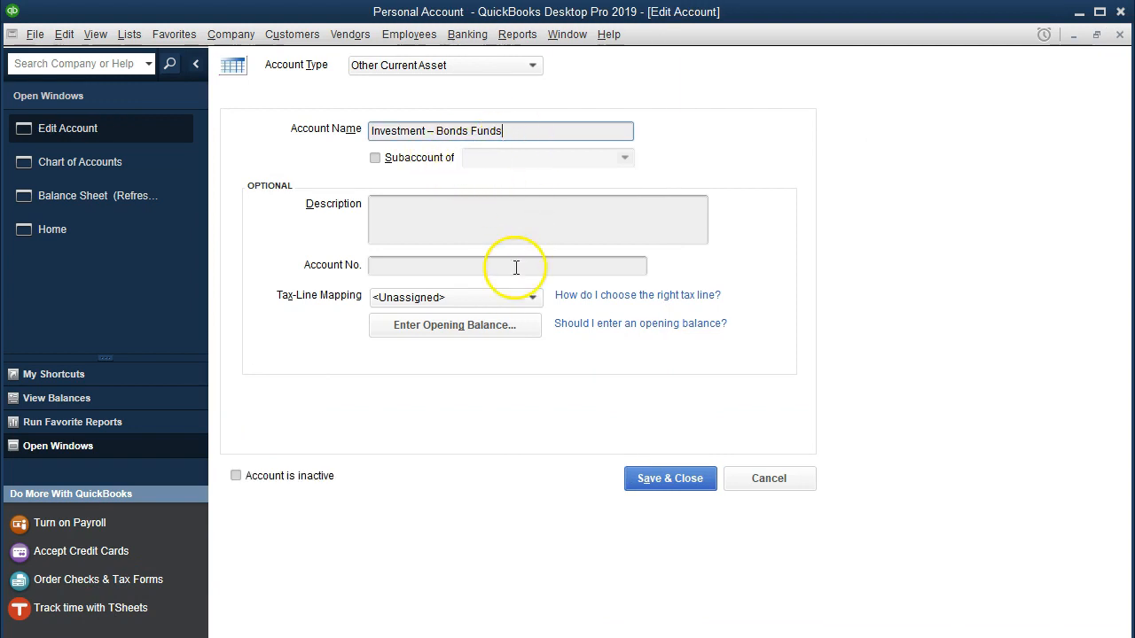
{"action": "left_click", "coordinate": [656, 479]}
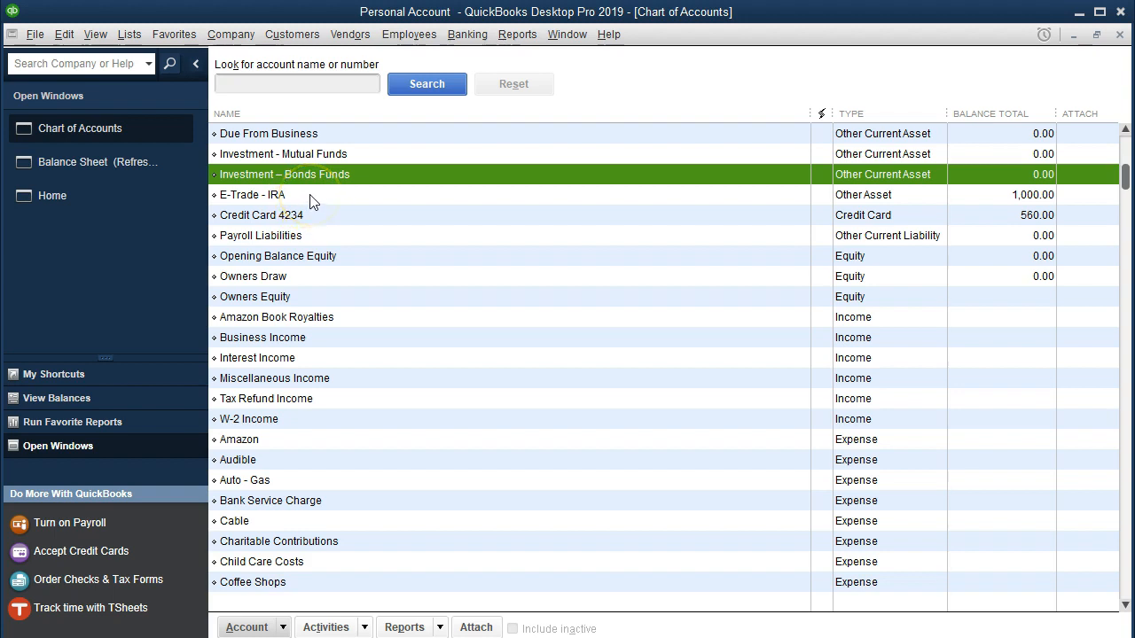
- Edit the E-Trade - IRA account in the chart of accounts and change its name to Investment - IRA
{"action": "left_click", "coordinate": [310, 195]}
{"action": "right_click", "coordinate": [310, 197]}
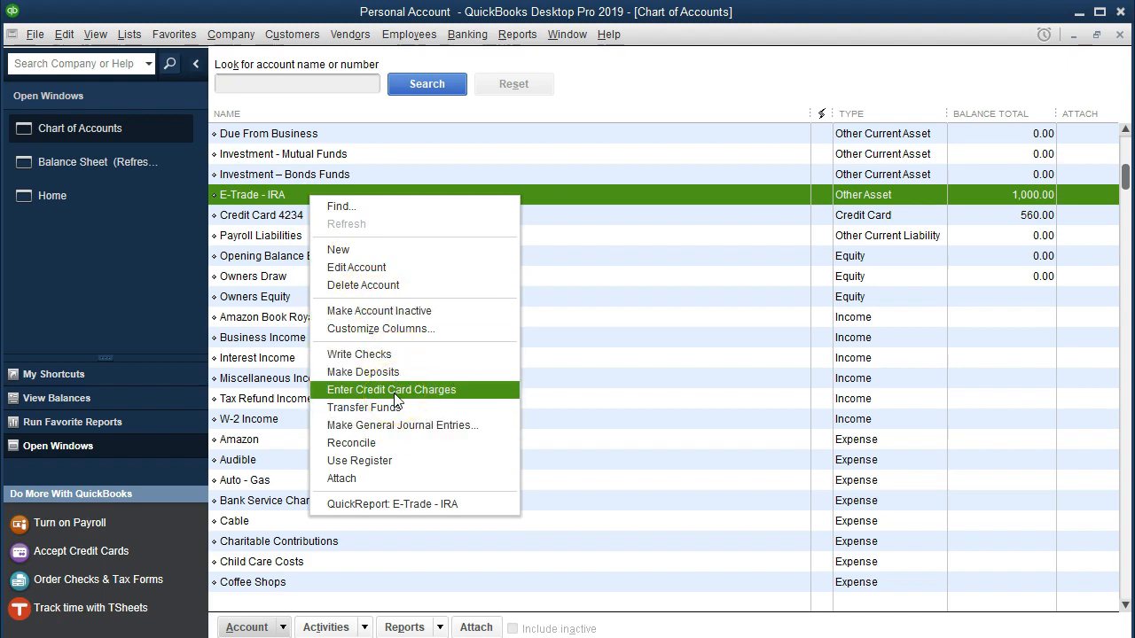
{"action": "left_click", "coordinate": [385, 267]}
{"action": "left_click", "coordinate": [406, 131]}
{"action": "key", "text": "BackSpace"}
{"action": "key", "text": "BackSpace"}
{"action": "key", "text": "BackSpace"}
{"action": "key", "text": "BackSpace"}
{"action": "key", "text": "BackSpace"}
{"action": "key", "text": "BackSpace"}
{"action": "key", "text": "BackSpace"}
{"action": "type", "text": "INvestmn - IRA"}
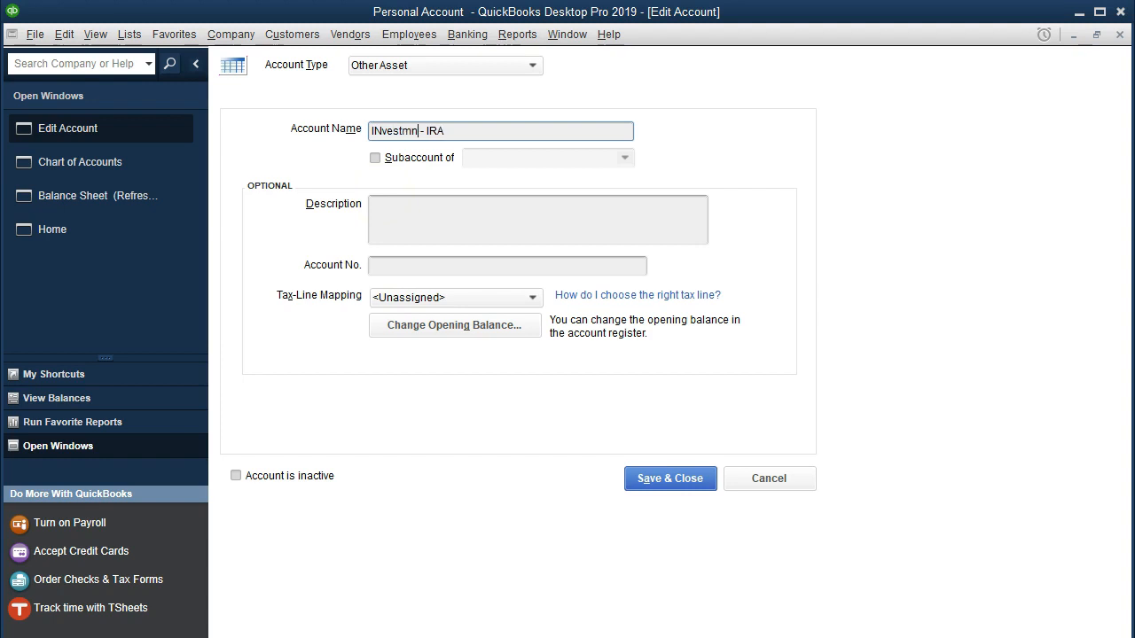
{"action": "key", "text": "BackSpace"}
{"action": "key", "text": "BackSpace"}
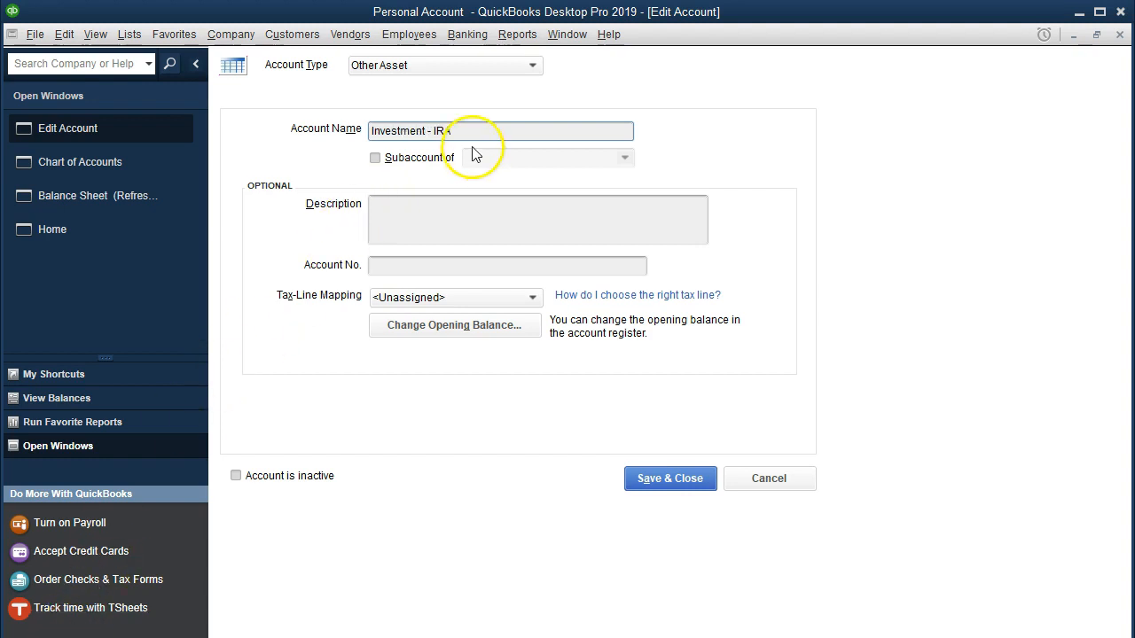
{"action": "left_click", "coordinate": [462, 127]}
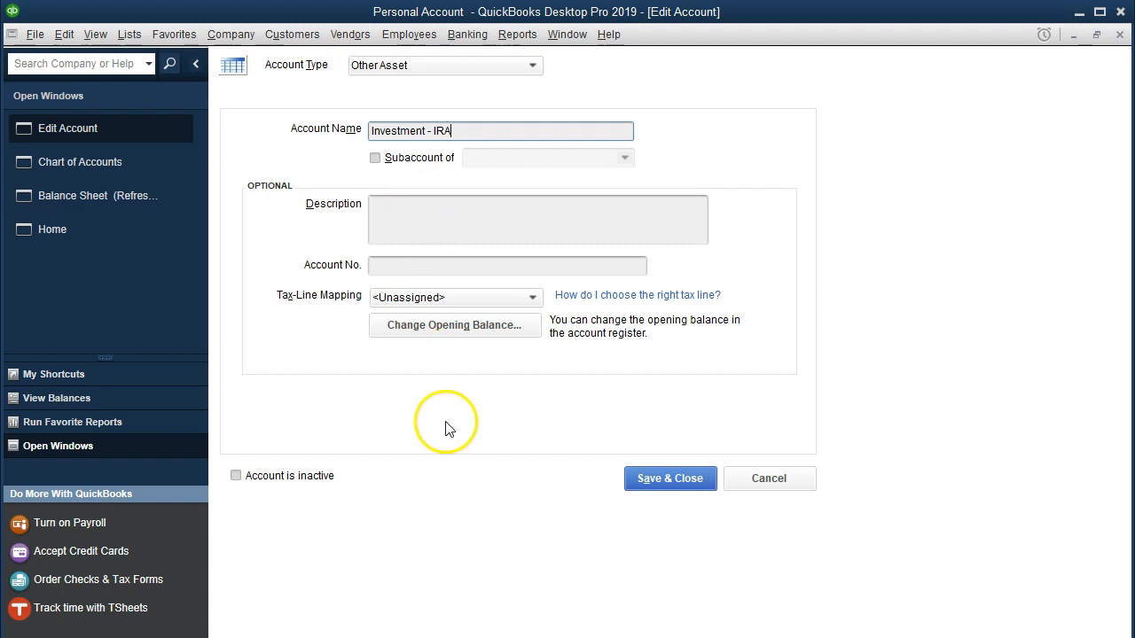
- Review the available account types, keep Other Asset for the IRA account, and save the edited account
{"action": "left_click", "coordinate": [533, 66]}
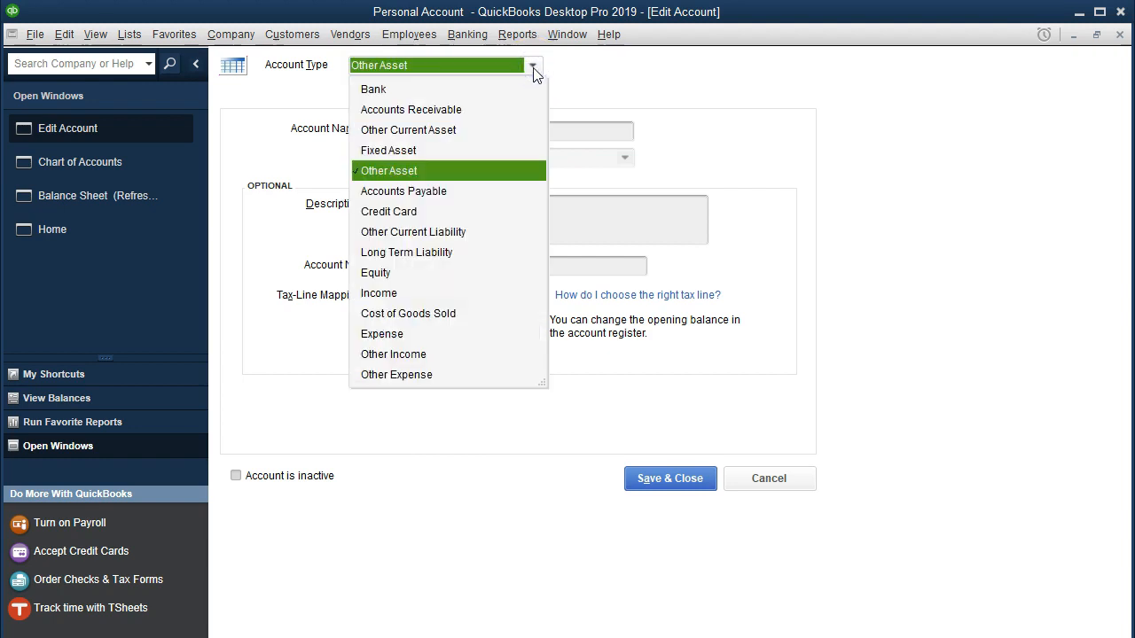
{"action": "left_click", "coordinate": [533, 66]}
{"action": "left_click", "coordinate": [507, 131]}
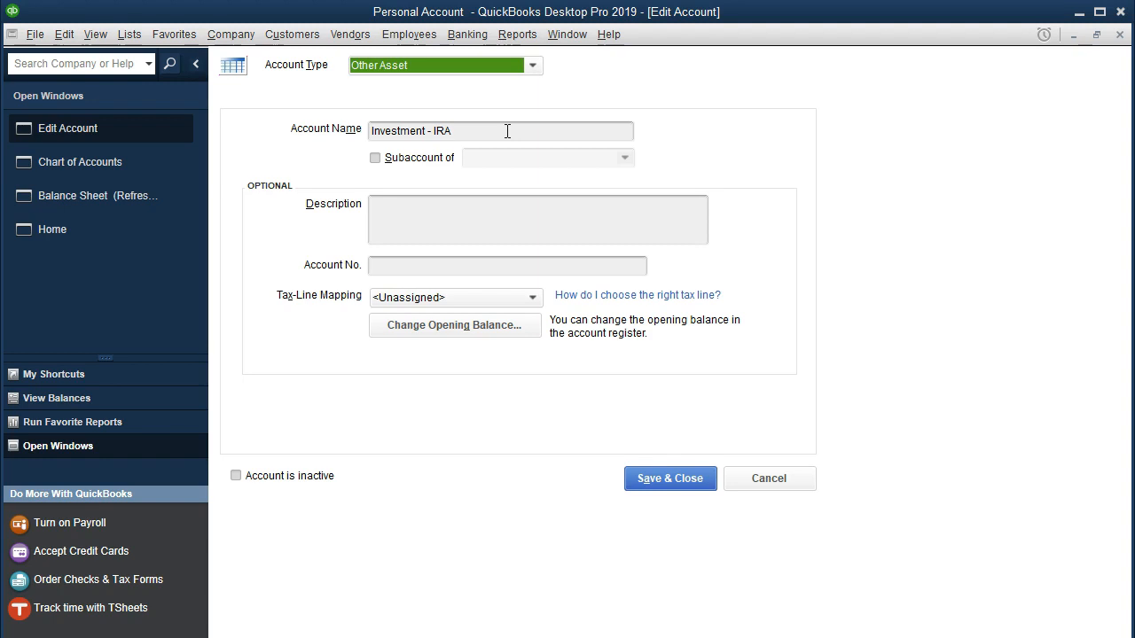
{"action": "left_click", "coordinate": [654, 484]}
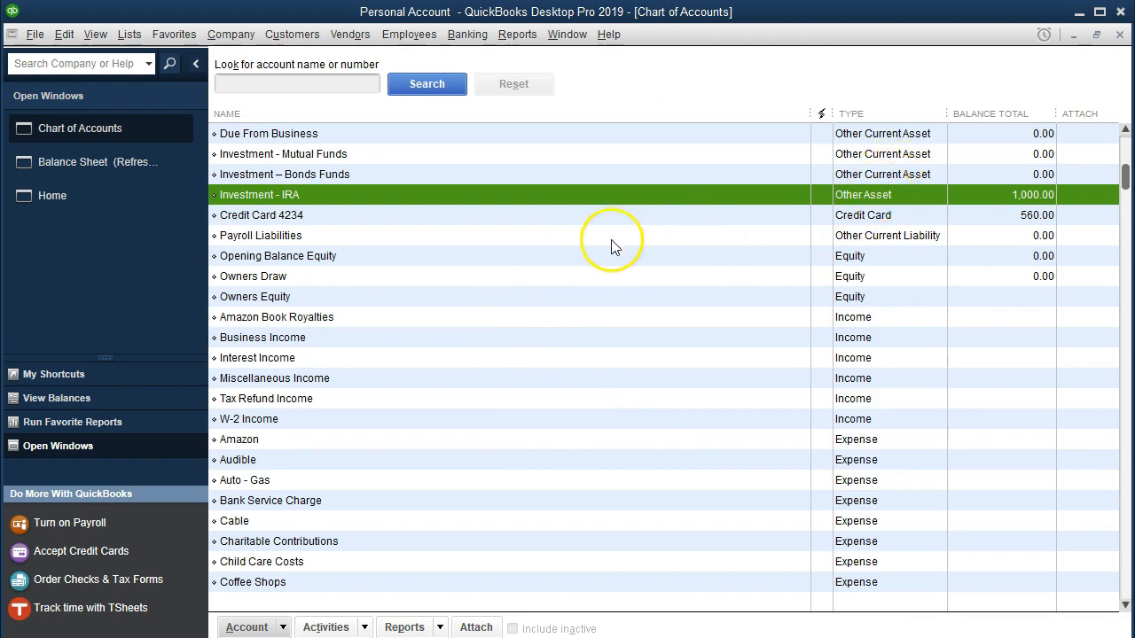
- Switch to Dec Inv Stmt.pdf in Adobe Acrobat Reader and examine the cost totals for mutual funds, bond funds and the retirement fund
{"action": "key", "text": "alt+Tab"}
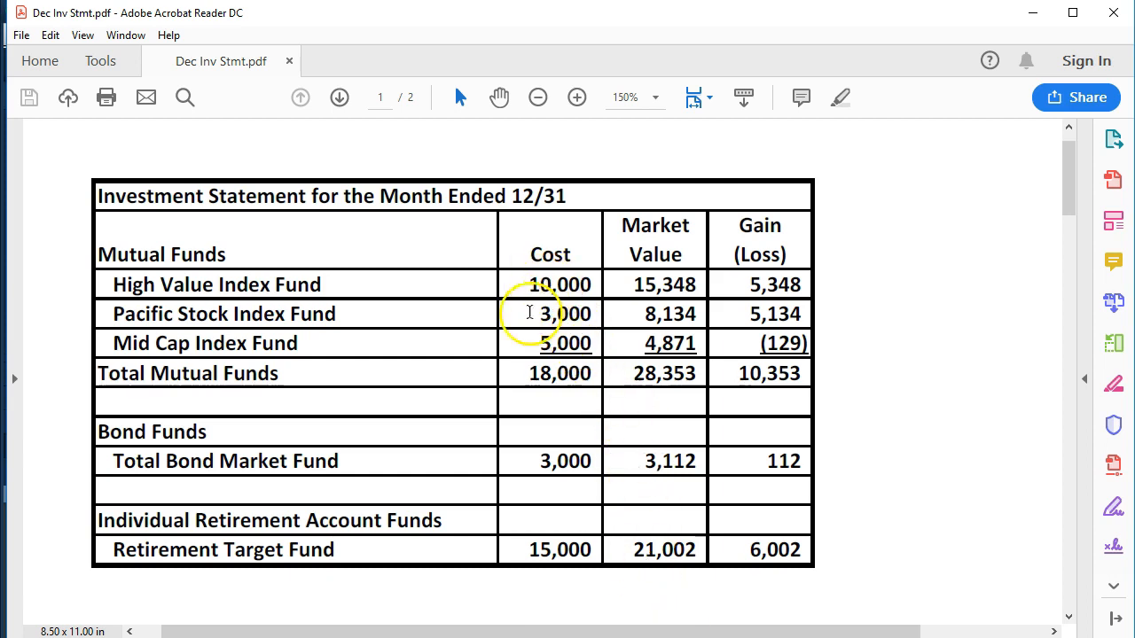
{"action": "left_click", "coordinate": [526, 375]}
{"action": "left_click_drag", "start_coordinate": [527, 375], "coordinate": [596, 373]}
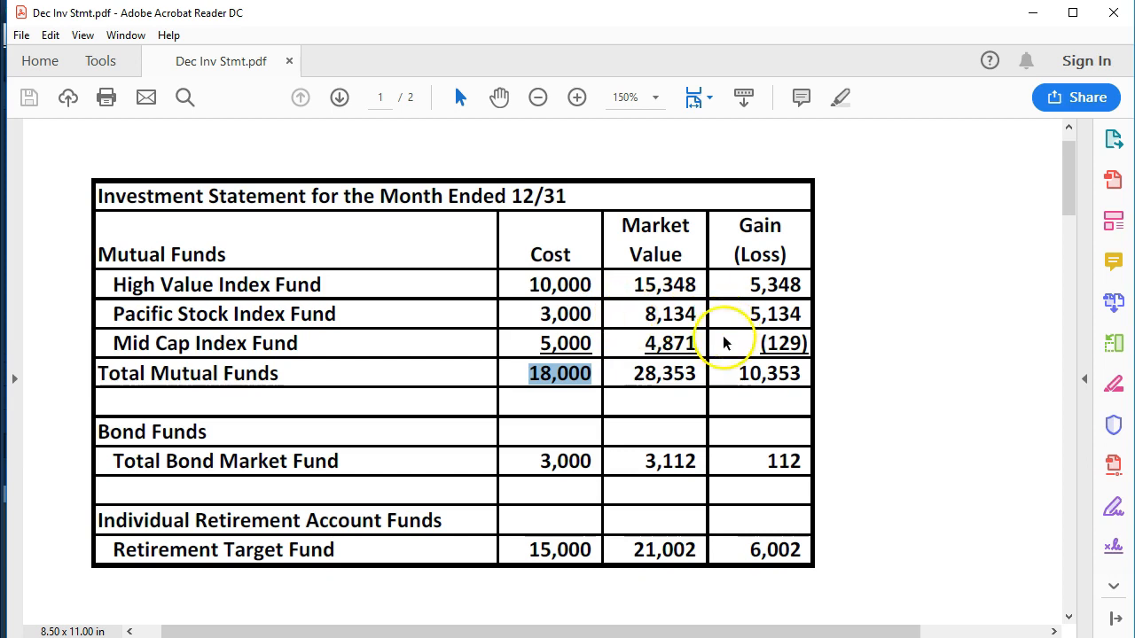
{"action": "left_click_drag", "start_coordinate": [534, 461], "coordinate": [596, 471]}
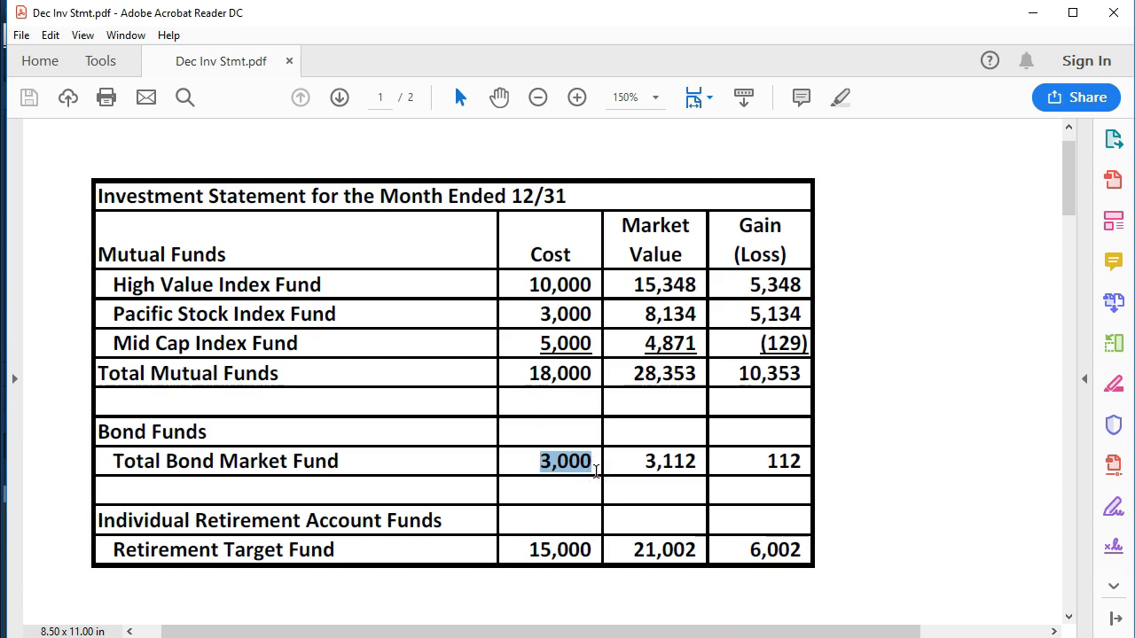
{"action": "left_click_drag", "start_coordinate": [524, 552], "coordinate": [591, 565]}
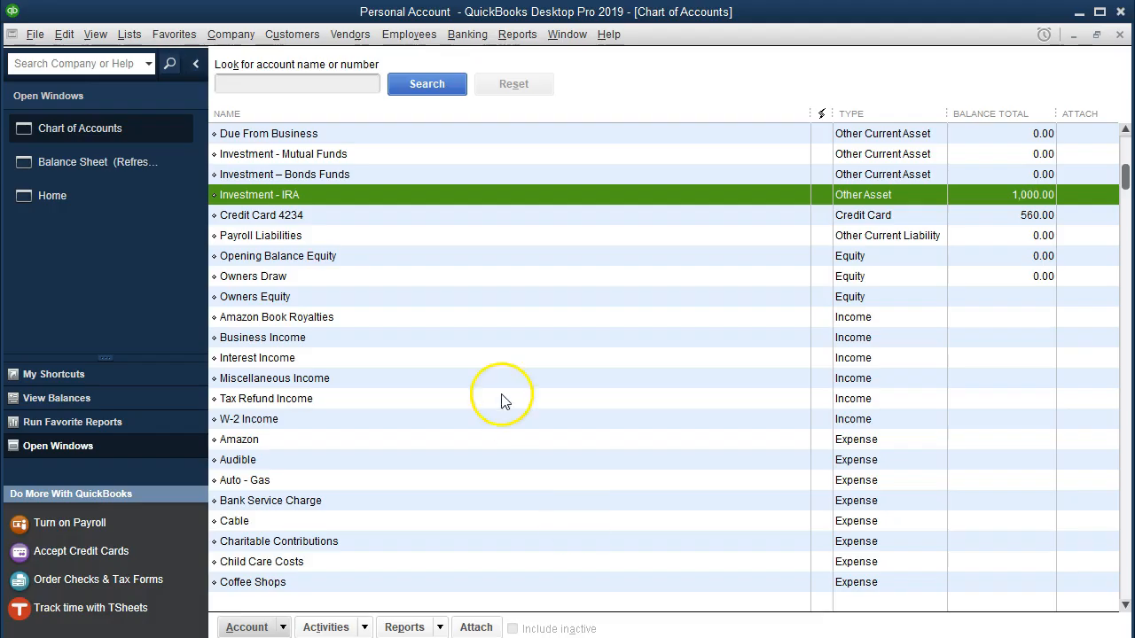
- Open the register of the Investment - Mutual Funds account in QuickBooks and date a new entry 12/31/2019
{"action": "left_click", "coordinate": [371, 155]}
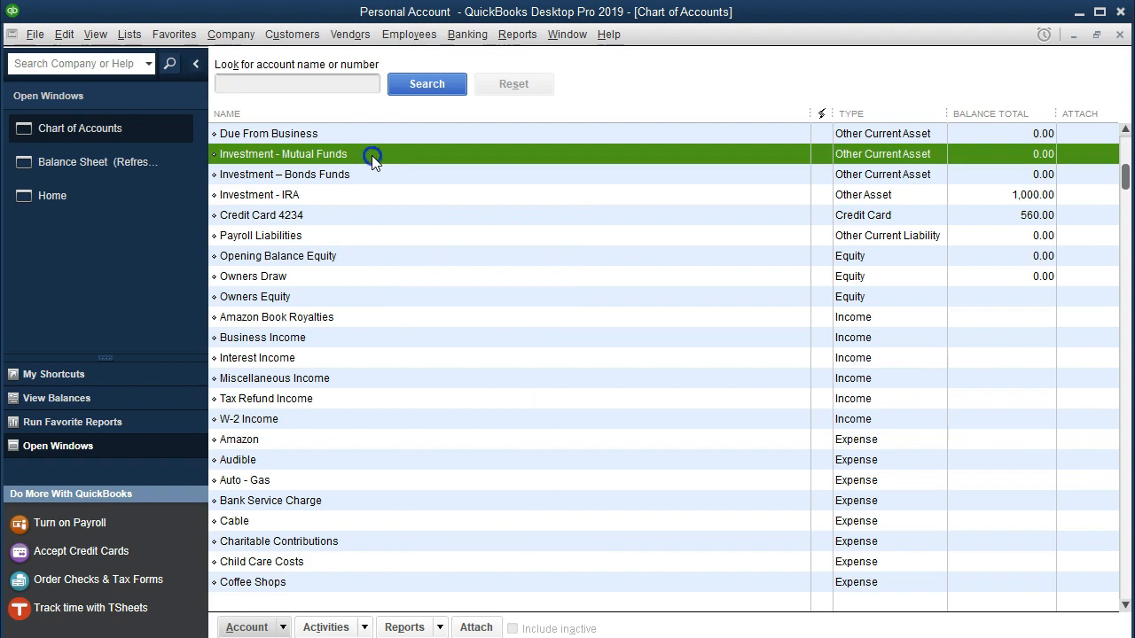
{"action": "double_click", "coordinate": [371, 156]}
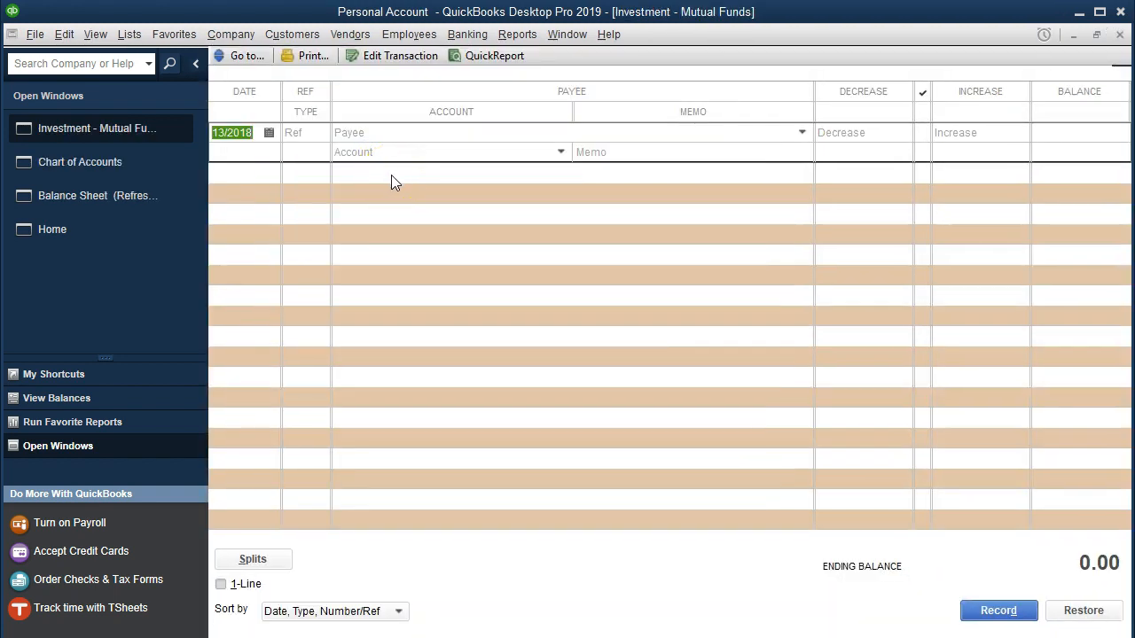
{"action": "type", "text": "1"}
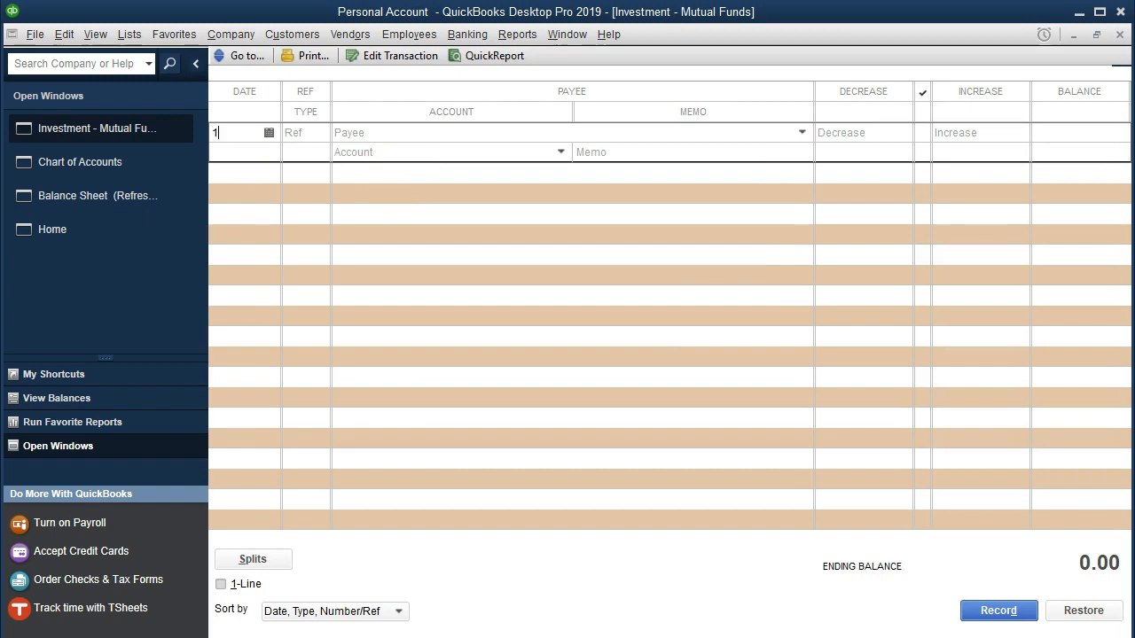
{"action": "type", "text": "23119"}
{"action": "key", "text": "Tab"}
{"action": "left_click", "coordinate": [824, 159]}
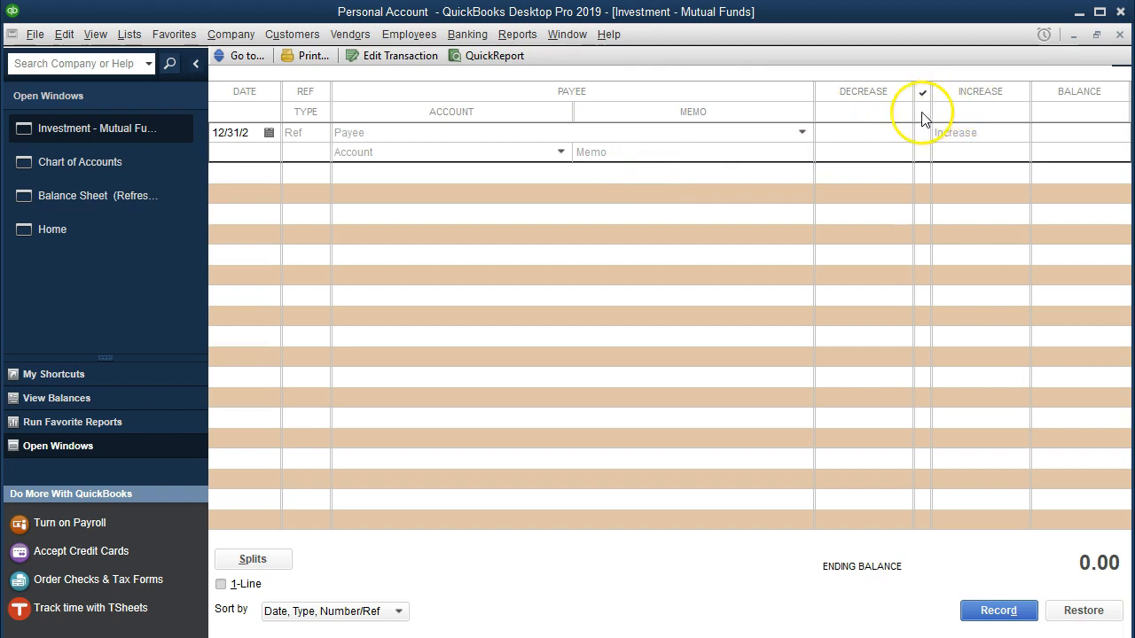
- Check the mutual funds' total cost on the investment statement and enter an increase of 18,000 in the mutual funds register
{"action": "left_click", "coordinate": [954, 130]}
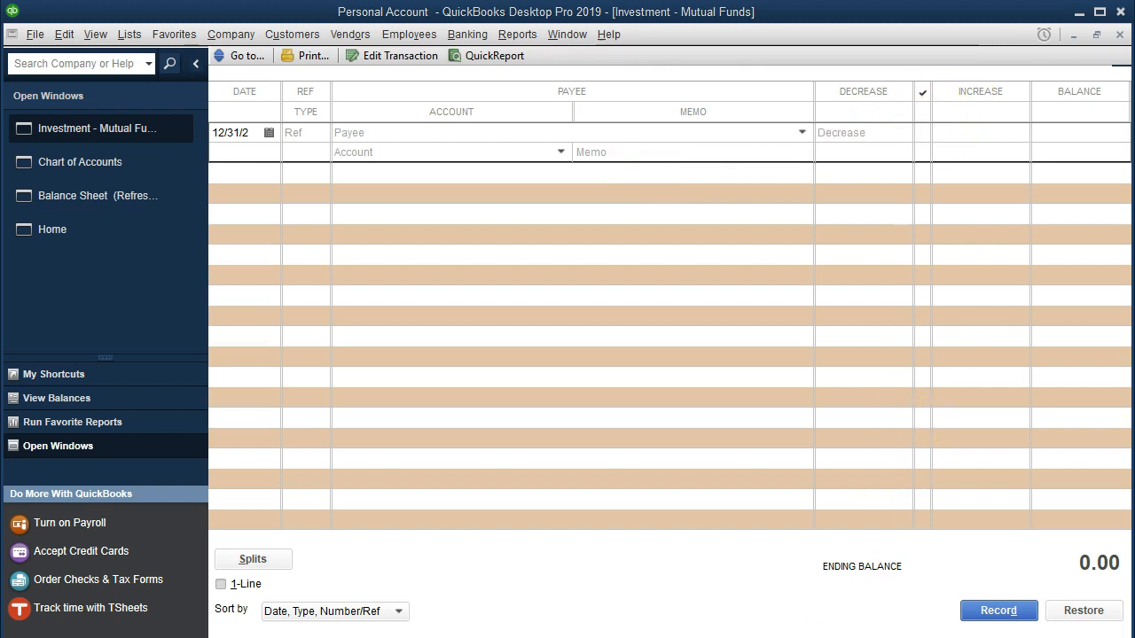
{"action": "key", "text": "alt+Tab"}
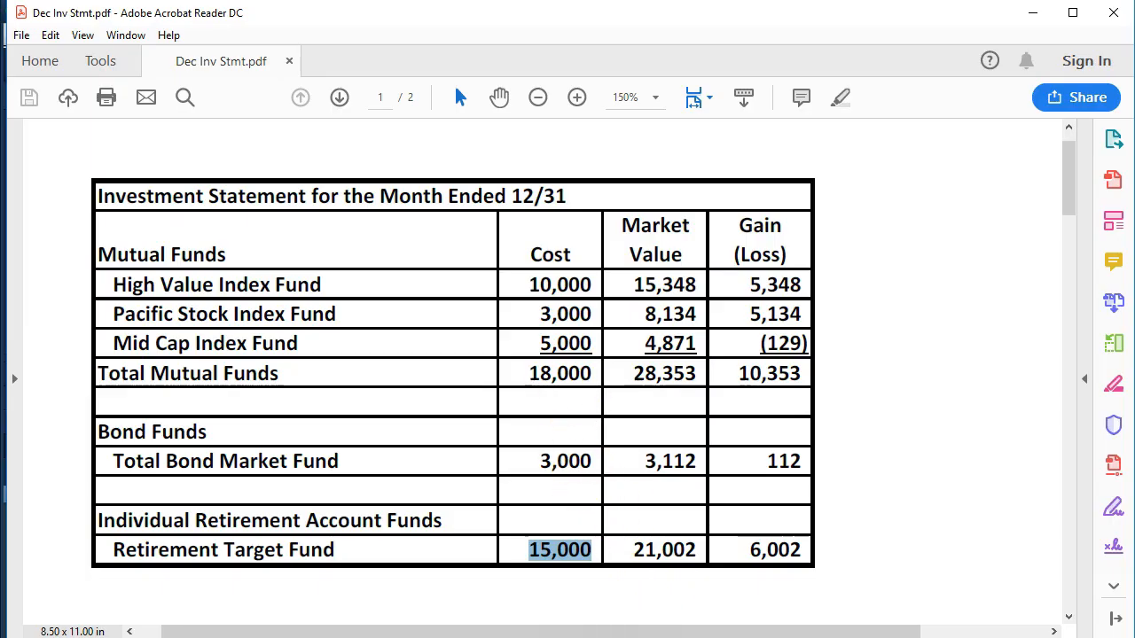
{"action": "key", "text": "alt+Tab"}
{"action": "left_click", "coordinate": [979, 132]}
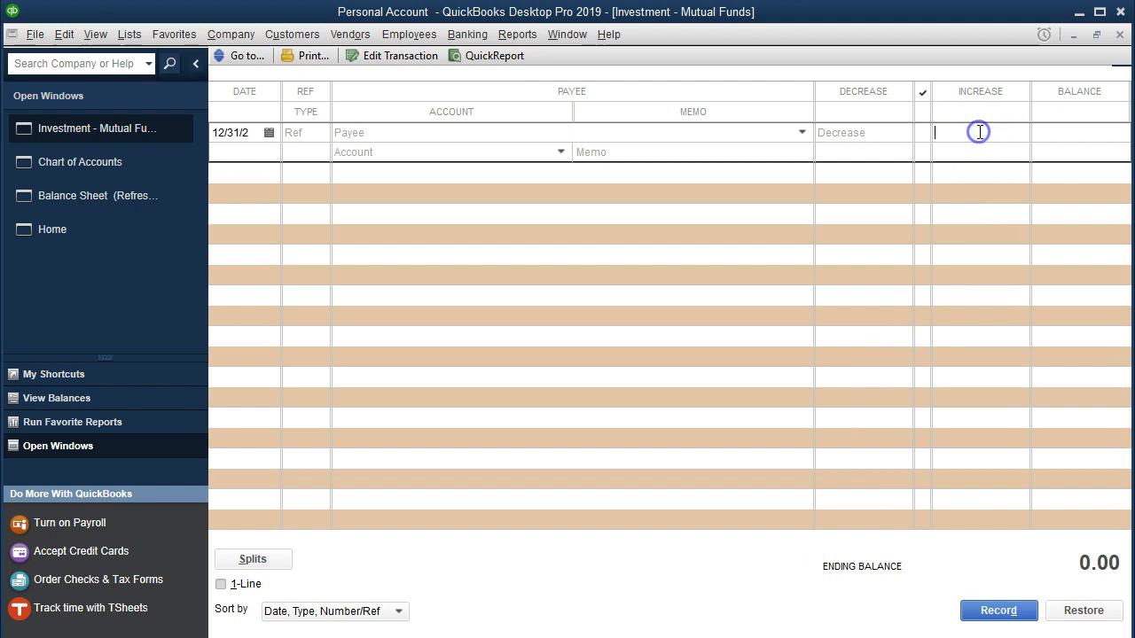
{"action": "type", "text": "18000"}
{"action": "key", "text": "Tab"}
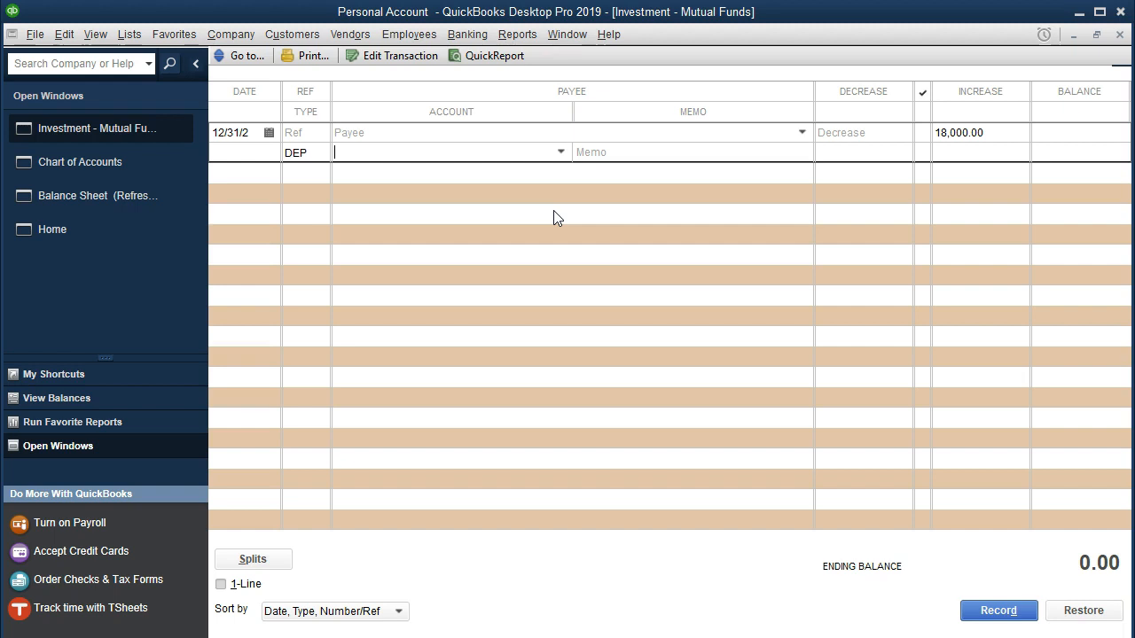
- Assign the mutual funds entry to Owners Equity, record it despite the future-date and retained-earnings warnings, and close the register
{"action": "left_click", "coordinate": [559, 155]}
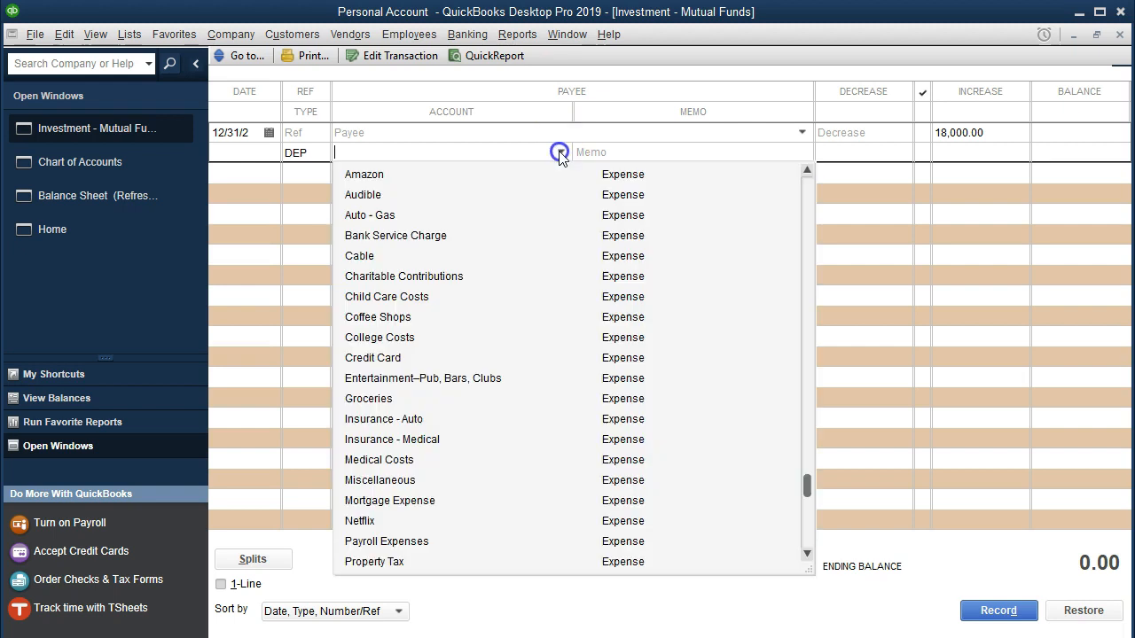
{"action": "scroll", "coordinate": [532, 306], "scroll_direction": "up", "scroll_amount": 3}
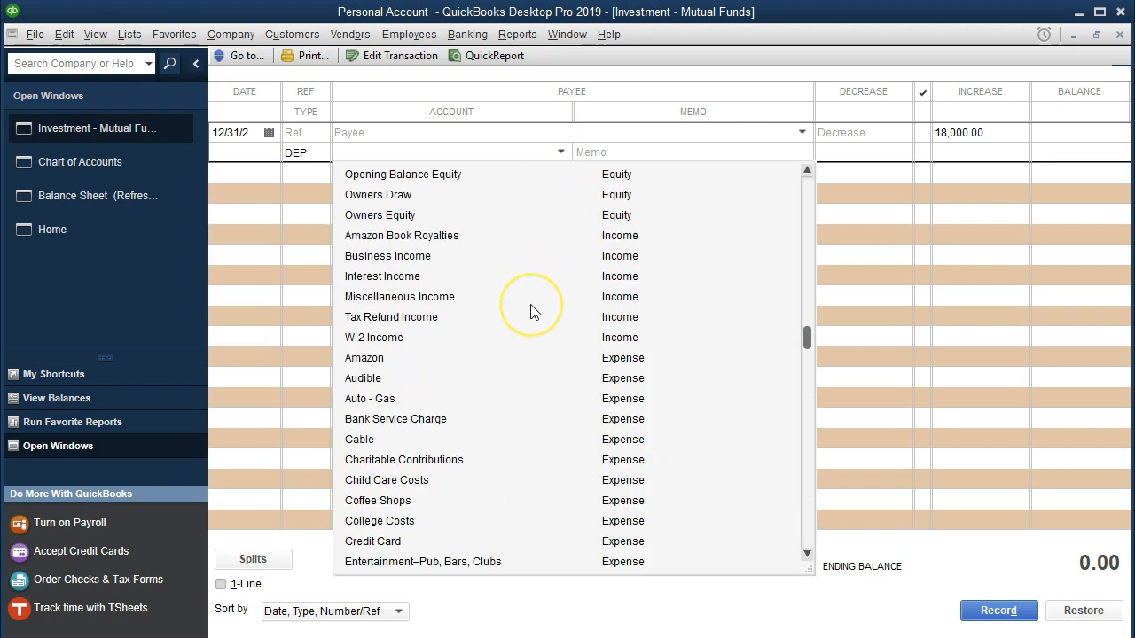
{"action": "left_click", "coordinate": [414, 215]}
{"action": "left_click", "coordinate": [641, 149]}
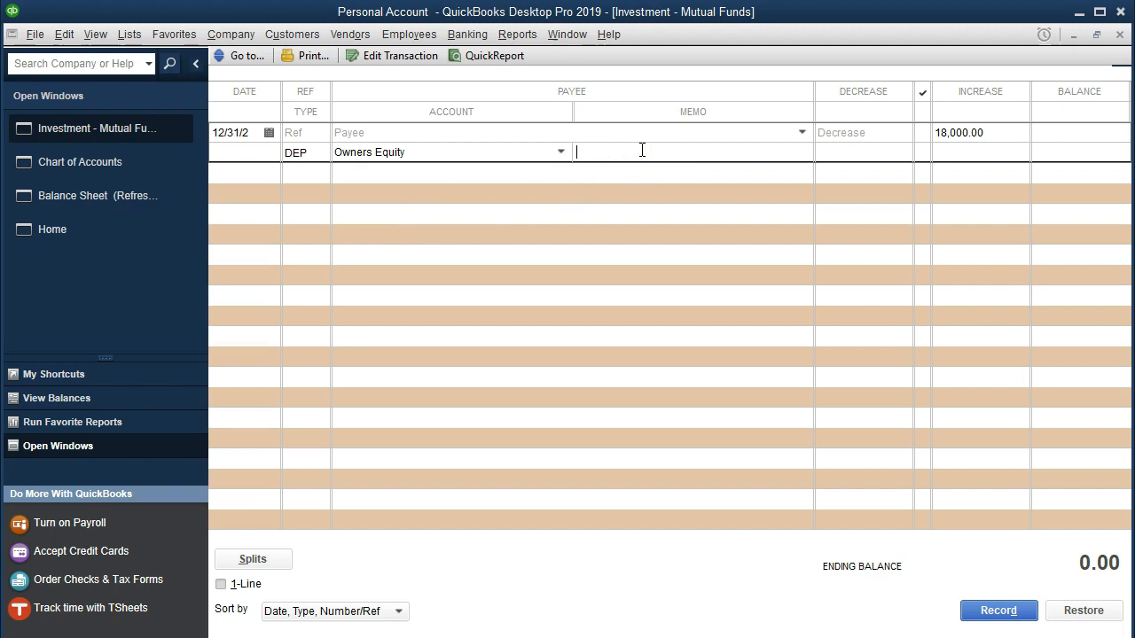
{"action": "key", "text": "Return"}
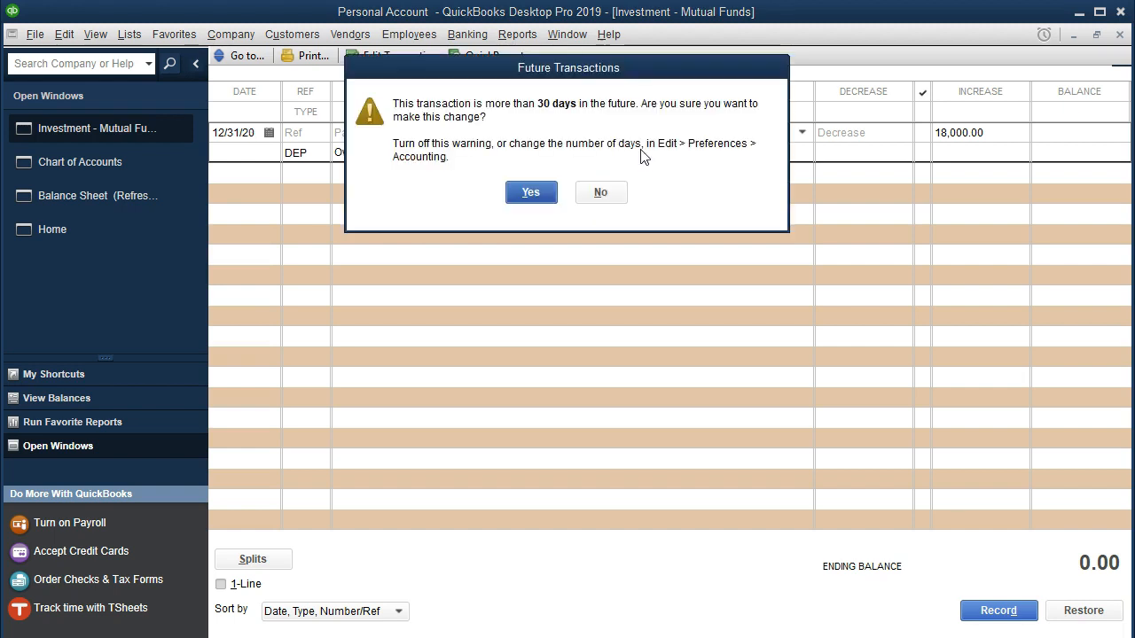
{"action": "left_click", "coordinate": [547, 195]}
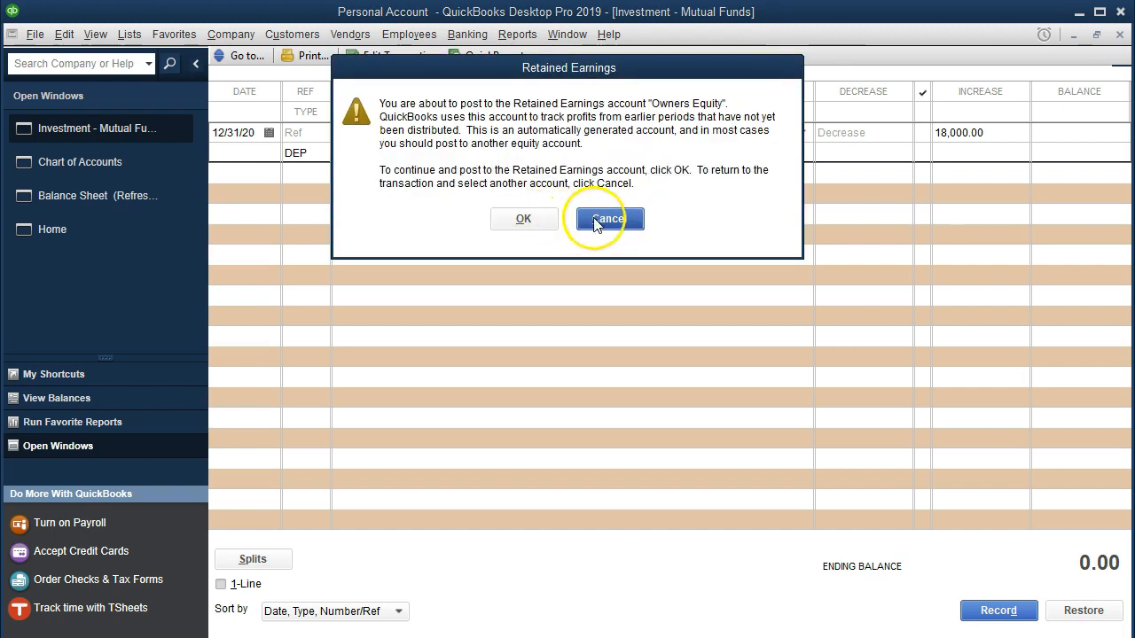
{"action": "left_click", "coordinate": [518, 221]}
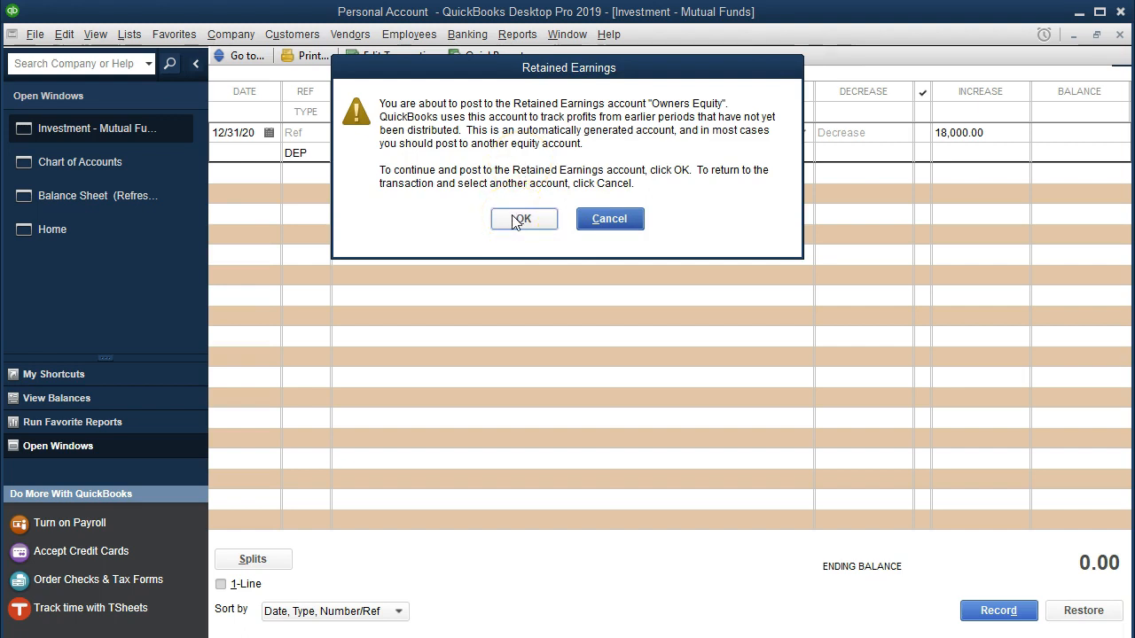
{"action": "left_click", "coordinate": [512, 220]}
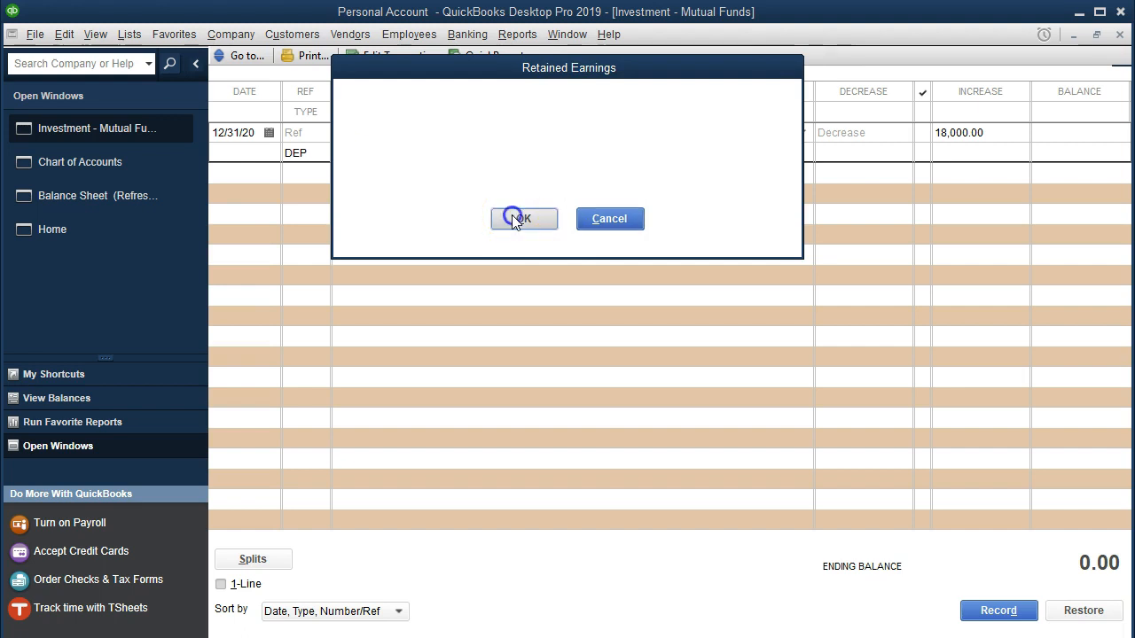
{"action": "left_click", "coordinate": [1120, 34]}
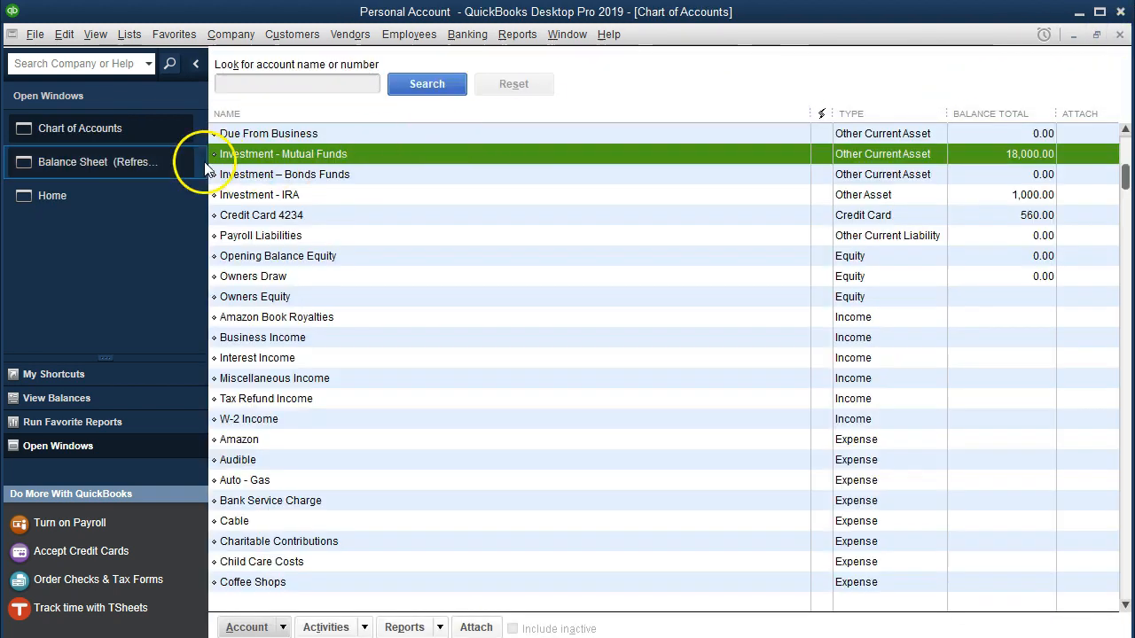
- Review the Balance Sheet report, comparing the Investment - Mutual Funds amount with the equity section and net income
{"action": "left_click", "coordinate": [137, 168]}
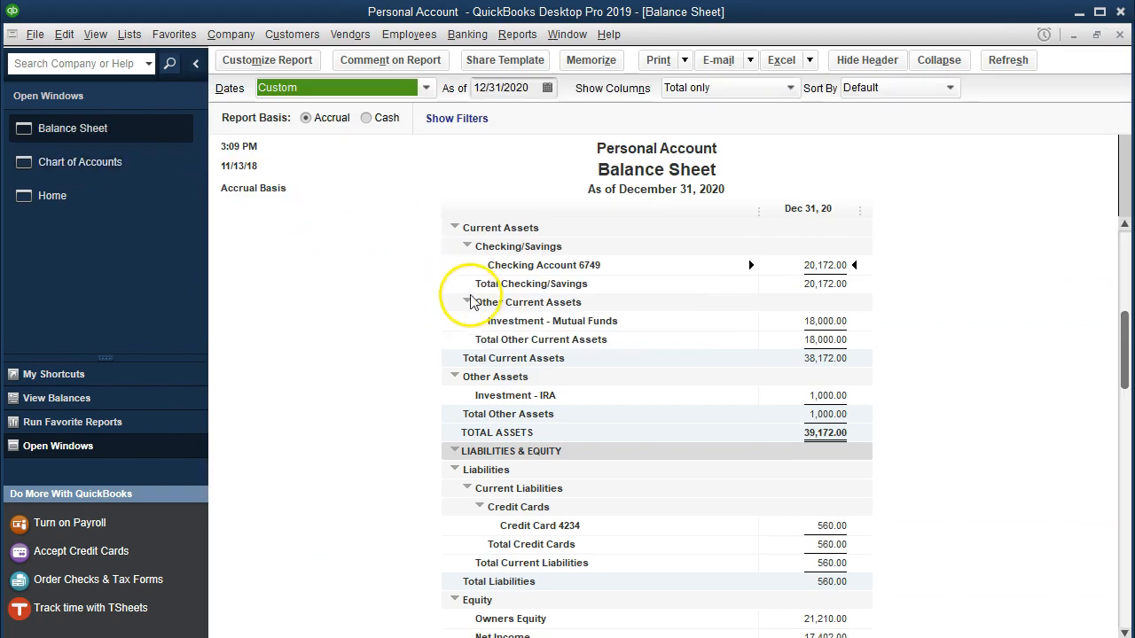
{"action": "left_click", "coordinate": [814, 321]}
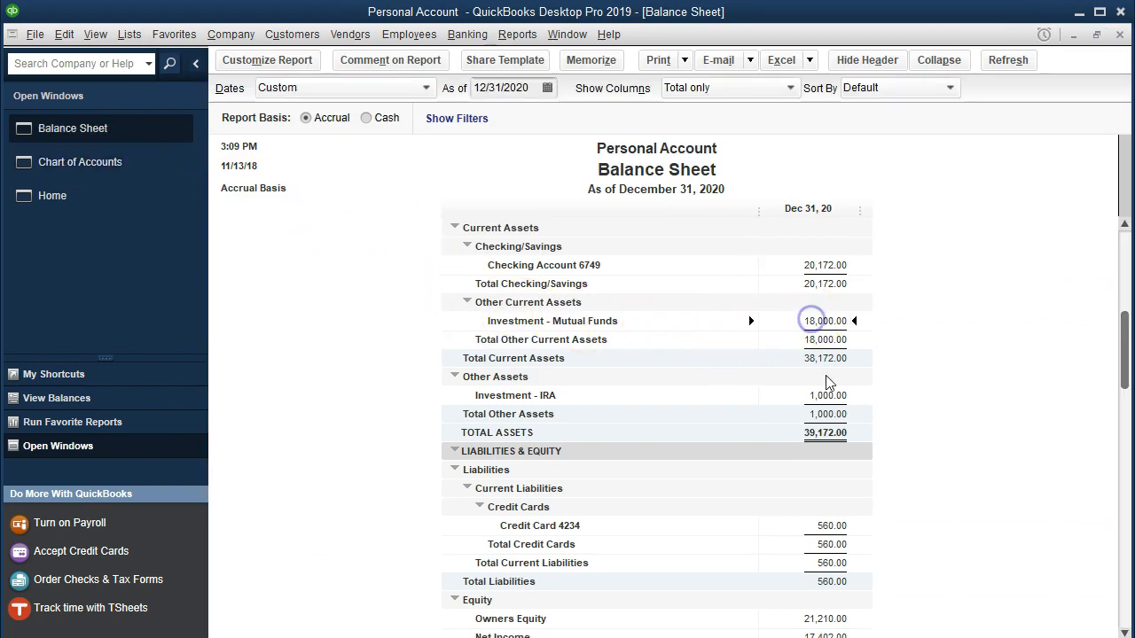
{"action": "scroll", "coordinate": [828, 382], "scroll_direction": "down", "scroll_amount": 1}
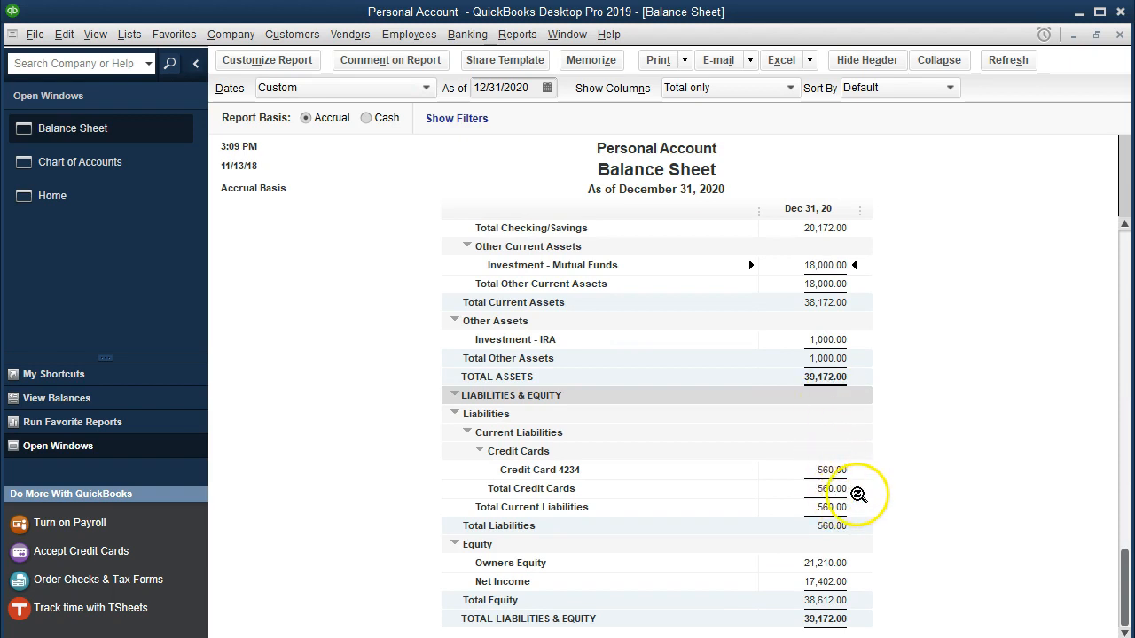
{"action": "left_click", "coordinate": [839, 586]}
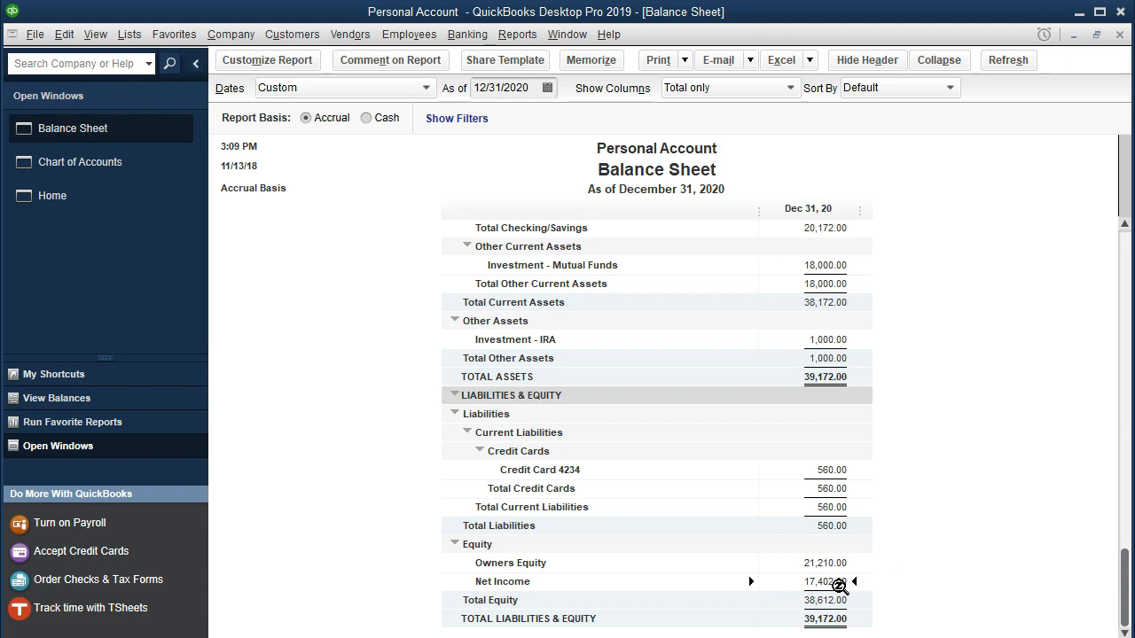
{"action": "scroll", "coordinate": [838, 587], "scroll_direction": "up", "scroll_amount": 4}
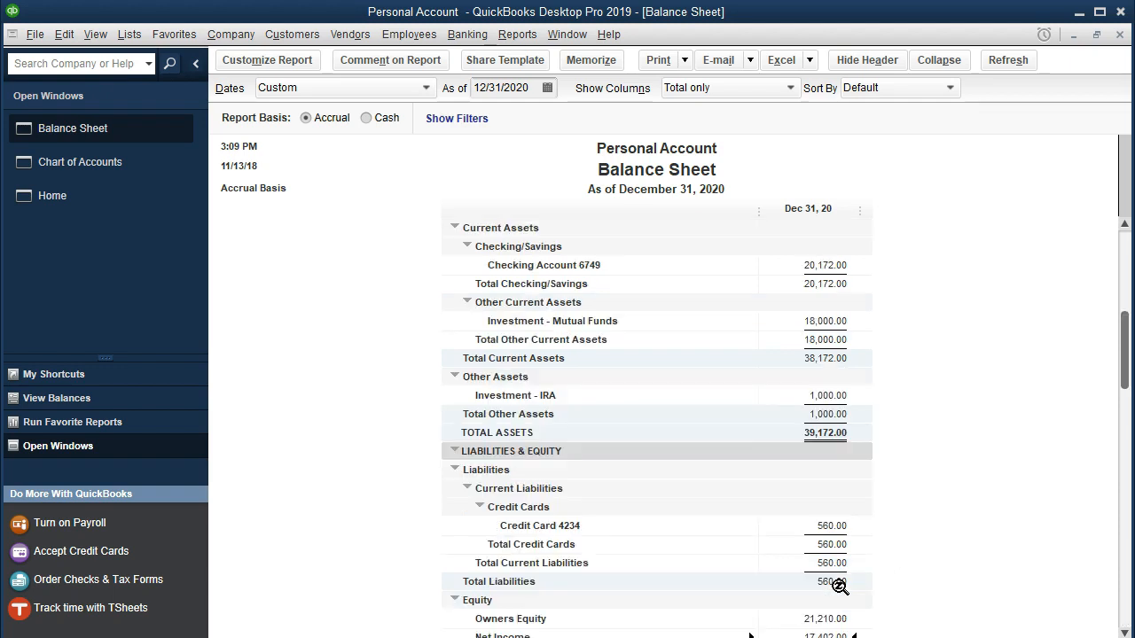
{"action": "left_click", "coordinate": [821, 344]}
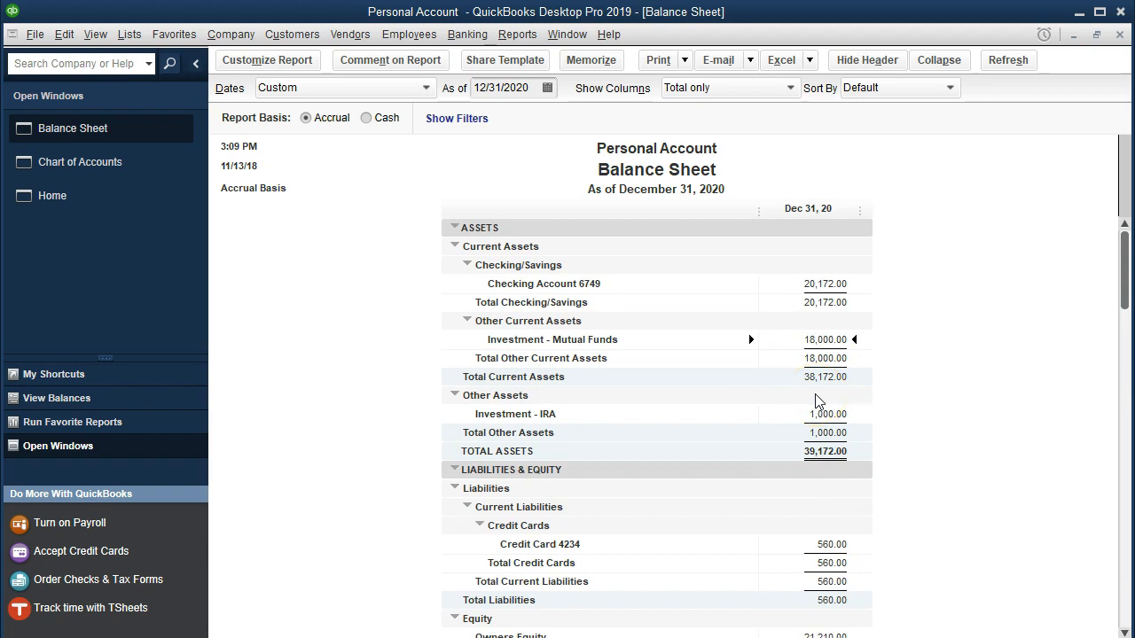
- Customize the Balance Sheet report by enlarging the column label font and applying the larger size across the report's rows
{"action": "left_click", "coordinate": [281, 60]}
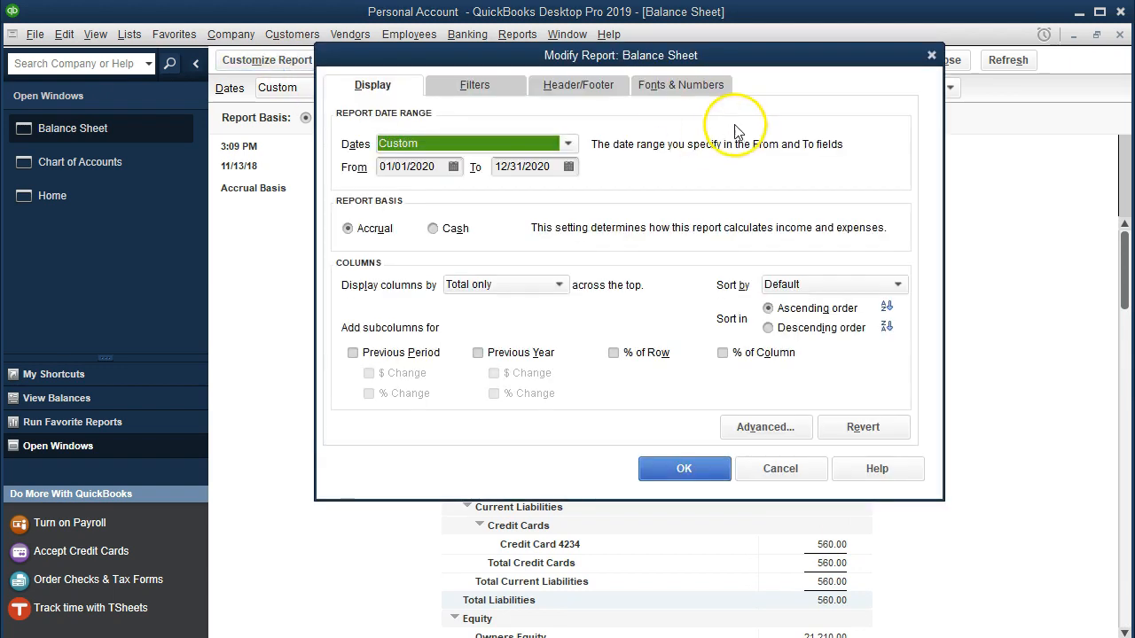
{"action": "left_click", "coordinate": [697, 84]}
{"action": "left_click", "coordinate": [597, 317]}
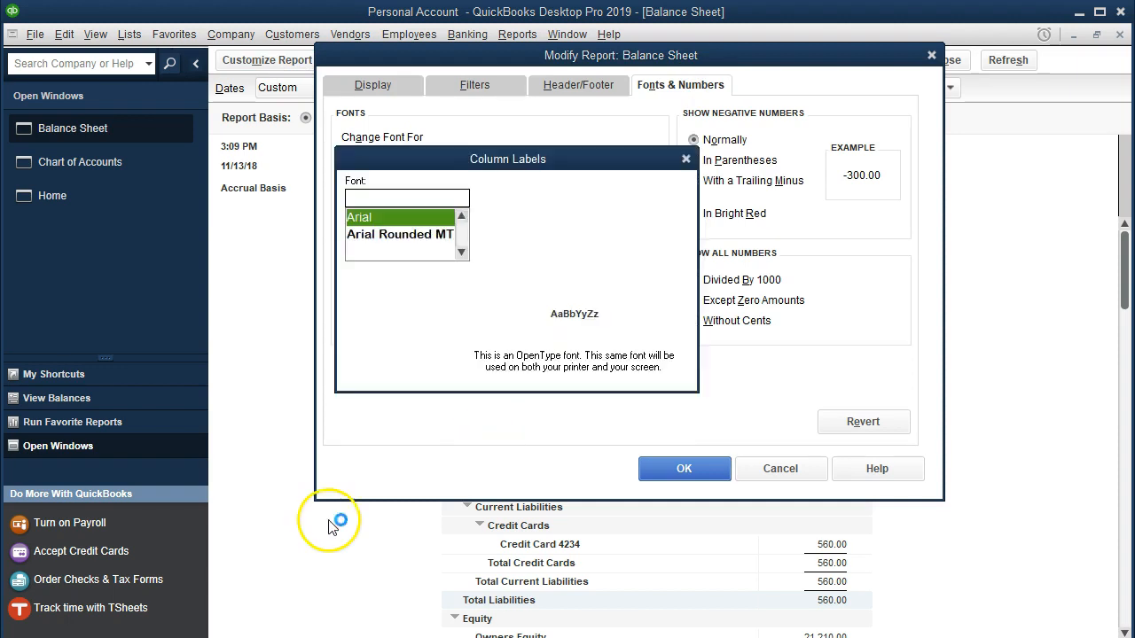
{"action": "left_click", "coordinate": [585, 250]}
{"action": "left_click", "coordinate": [652, 190]}
{"action": "left_click", "coordinate": [500, 140]}
{"action": "left_click", "coordinate": [686, 469]}
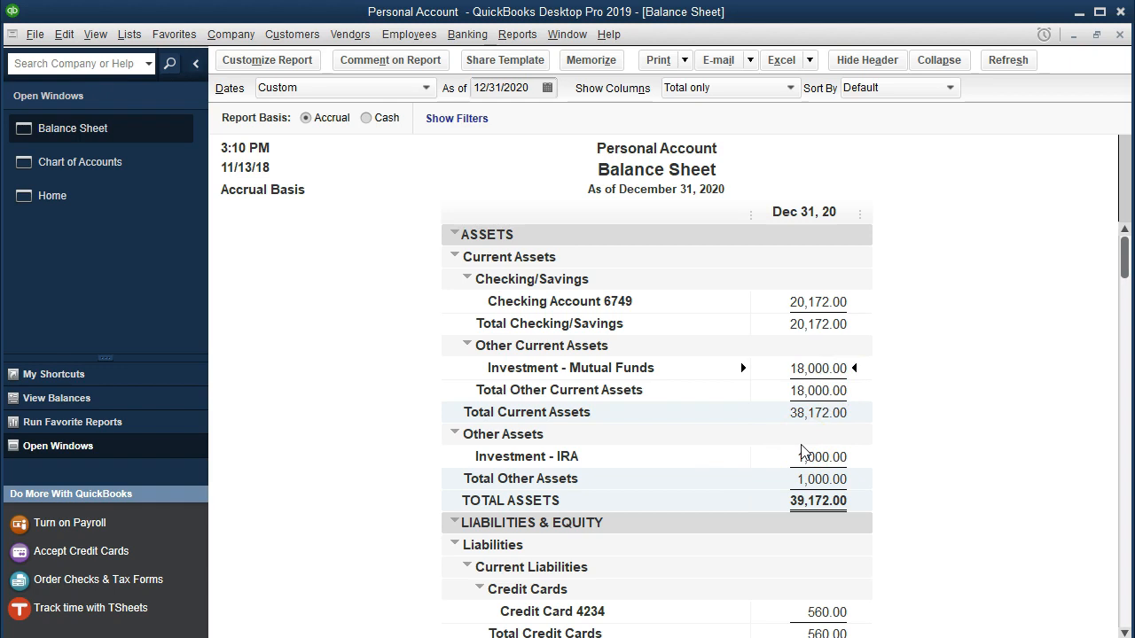
- Open the register of the Investment – Bonds Funds account from the chart of accounts and start an entry dated 12/31/2019
{"action": "left_click", "coordinate": [112, 165]}
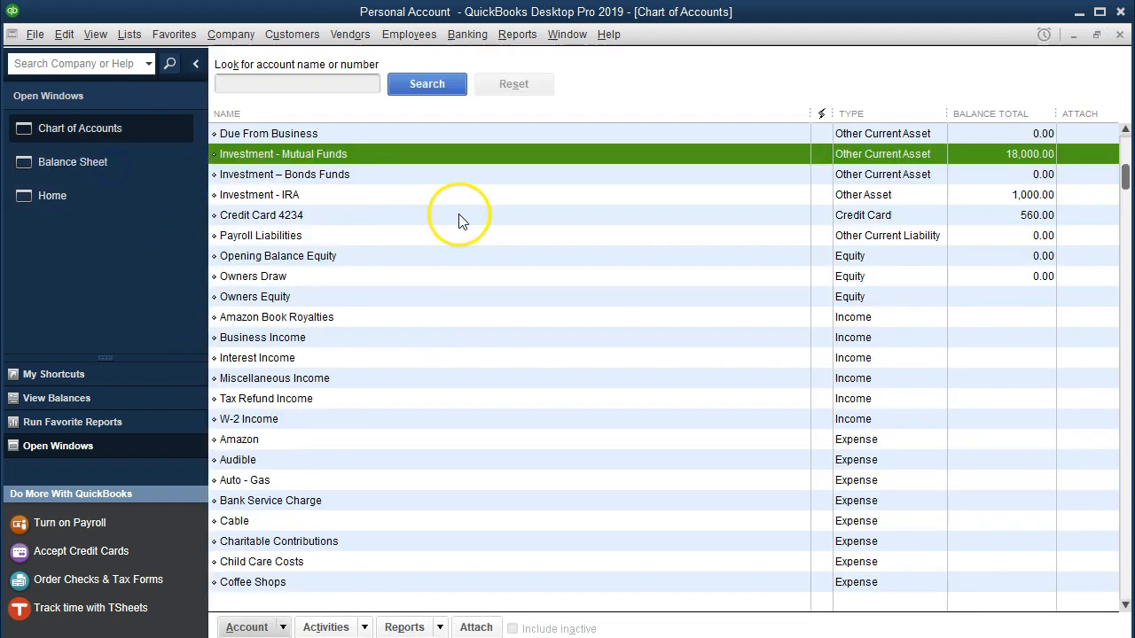
{"action": "left_click", "coordinate": [392, 178]}
{"action": "double_click", "coordinate": [393, 178]}
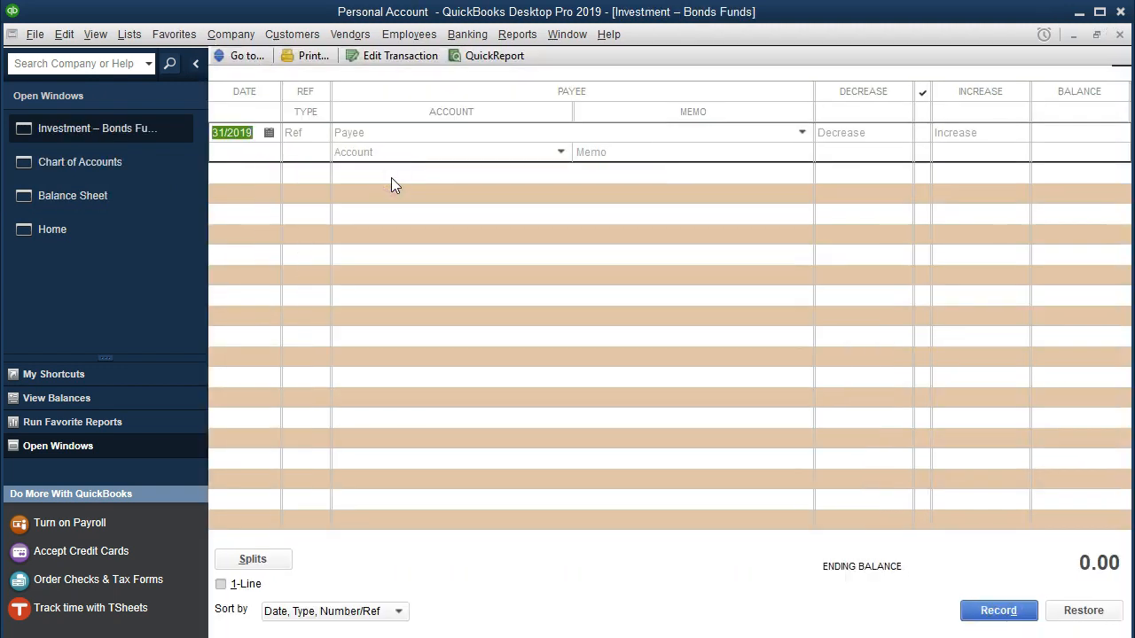
{"action": "key", "text": "Tab"}
{"action": "key", "text": "Tab"}
{"action": "key", "text": "Tab"}
{"action": "key", "text": "Tab"}
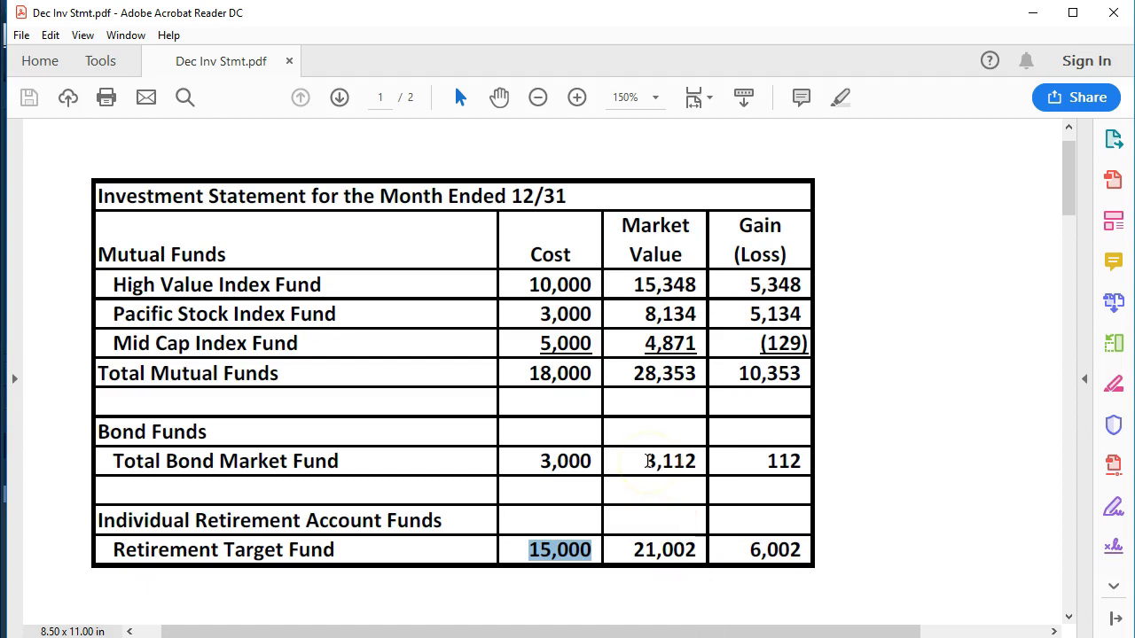
- Check the bond fund's cost on the investment statement and enter an increase of 3,000 in the bonds funds register
{"action": "left_click_drag", "start_coordinate": [632, 374], "coordinate": [709, 379]}
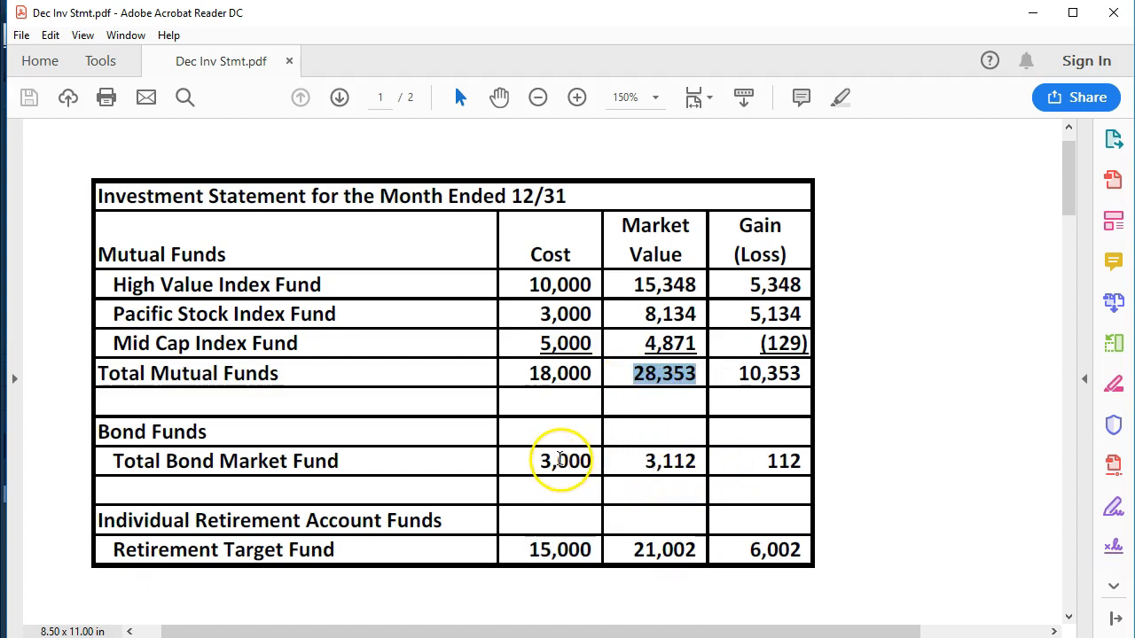
{"action": "left_click_drag", "start_coordinate": [539, 461], "coordinate": [603, 460]}
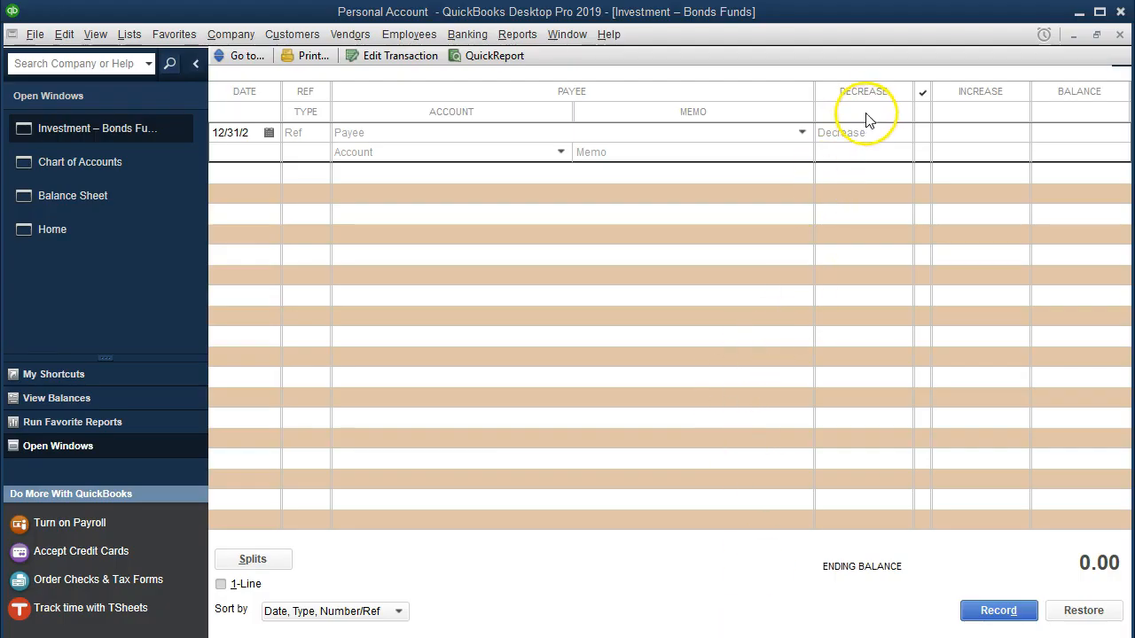
{"action": "left_click", "coordinate": [958, 134]}
{"action": "type", "text": "3000"}
{"action": "key", "text": "Tab"}
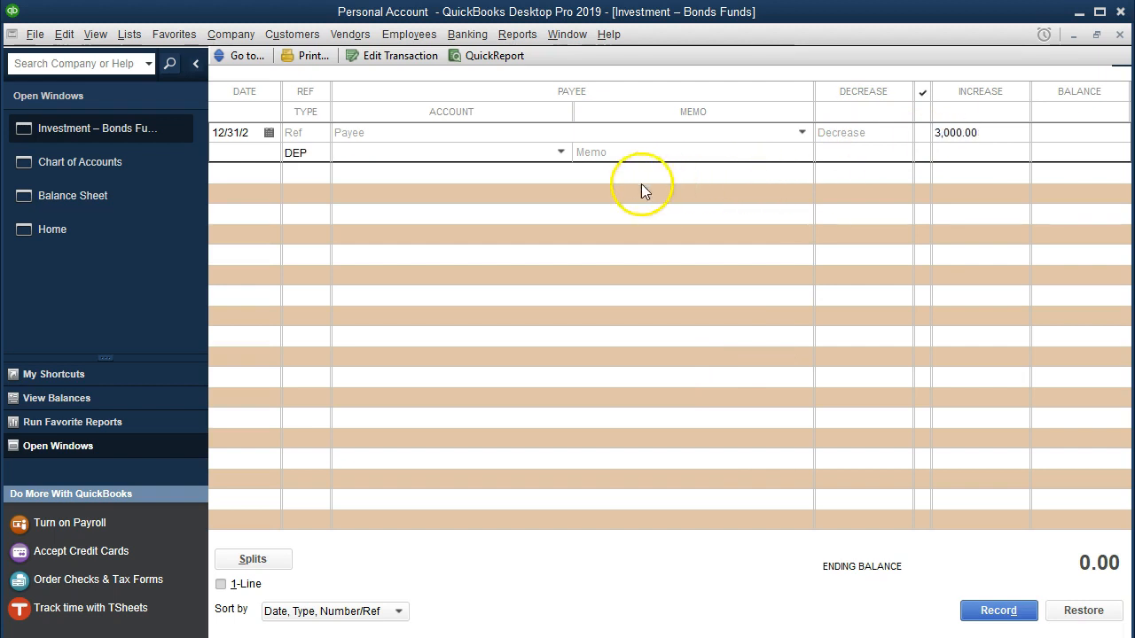
- Assign Owners Equity as the account for the 3,000 bonds funds entry and record it, accepting the retained earnings and future-date warnings
{"action": "left_click", "coordinate": [561, 152]}
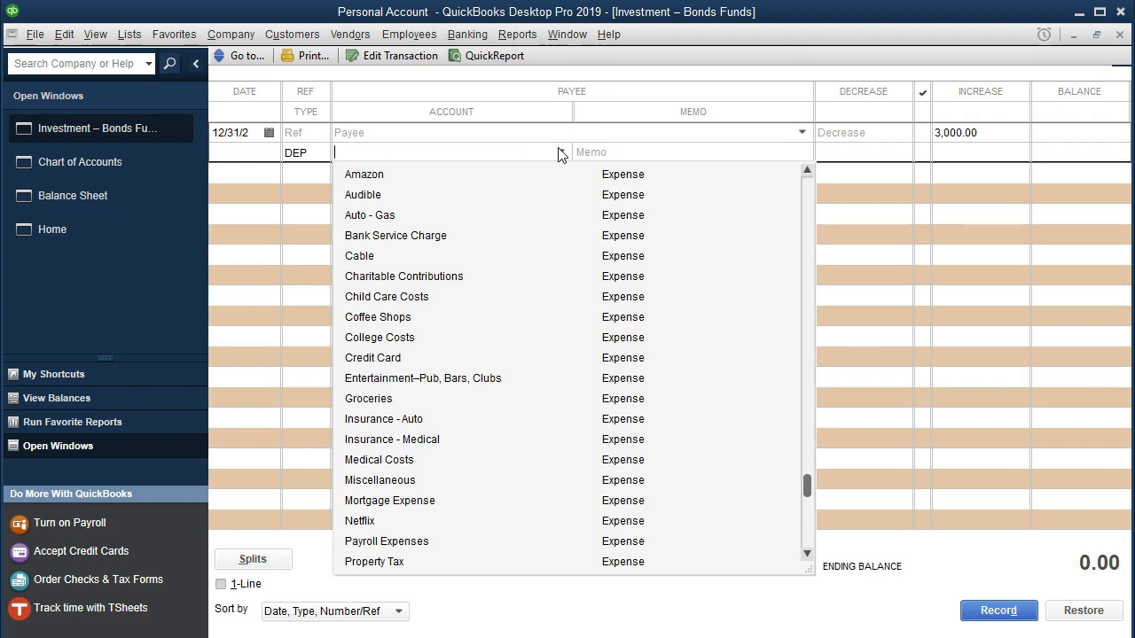
{"action": "scroll", "coordinate": [528, 357], "scroll_direction": "up", "scroll_amount": 2}
{"action": "scroll", "coordinate": [529, 358], "scroll_direction": "up", "scroll_amount": 2}
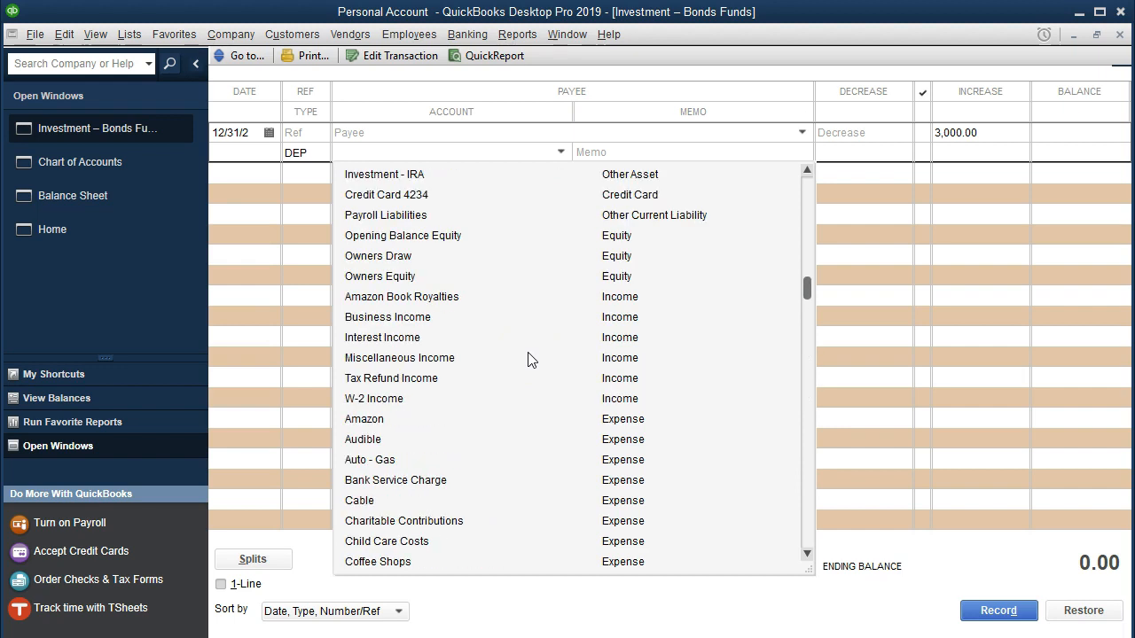
{"action": "left_click", "coordinate": [520, 351]}
{"action": "left_click", "coordinate": [394, 276]}
{"action": "left_click", "coordinate": [512, 246]}
{"action": "key", "text": "Return"}
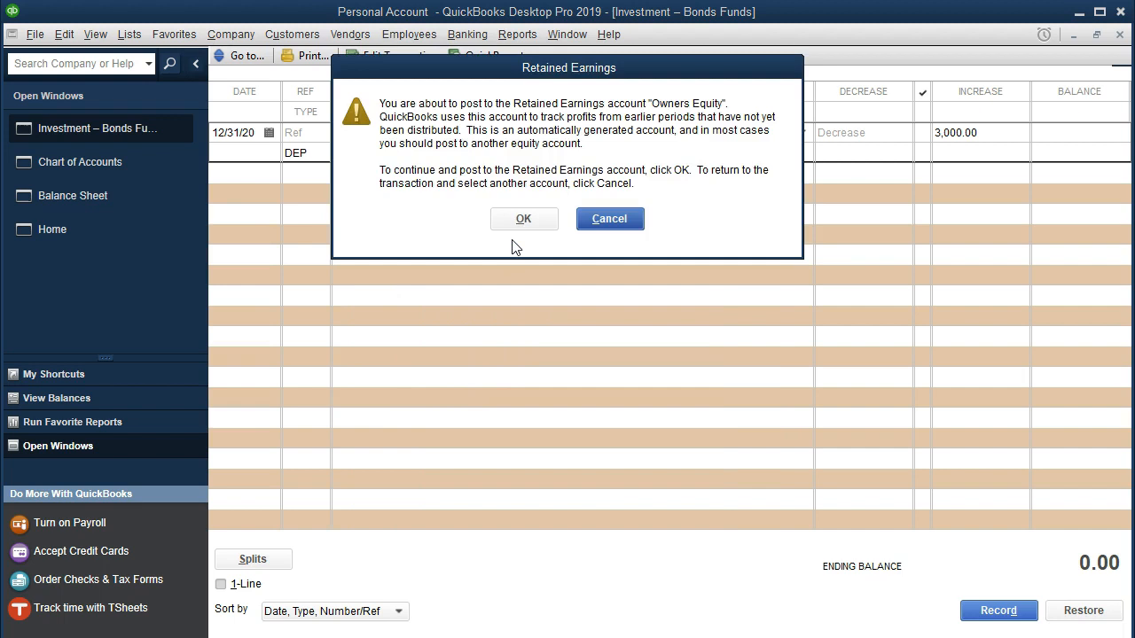
{"action": "key", "text": "Return"}
{"action": "left_click", "coordinate": [512, 246]}
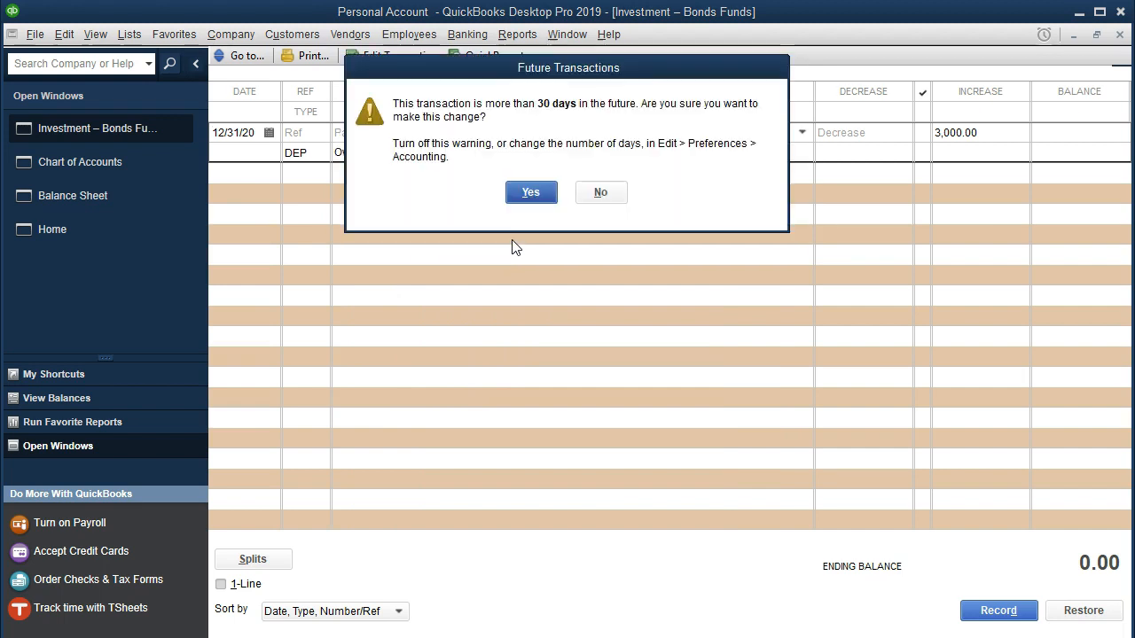
{"action": "key", "text": "Return"}
{"action": "left_click", "coordinate": [521, 219]}
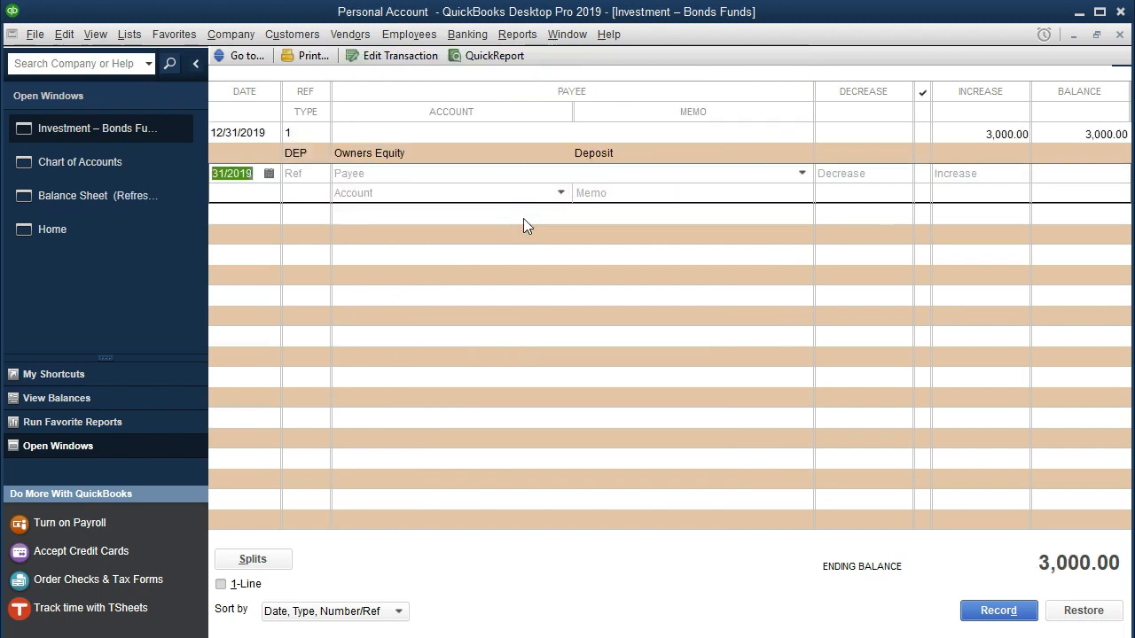
- Check the Investment - IRA register and the retirement fund's cost on the December investment statement, returning to the chart of accounts
{"action": "left_click", "coordinate": [1119, 33]}
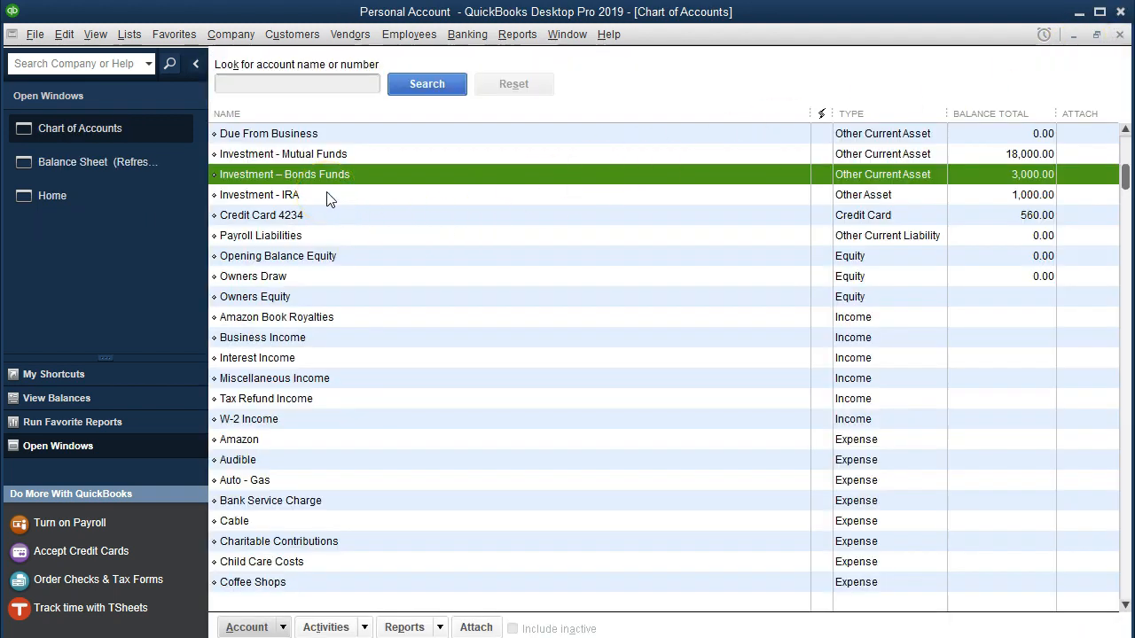
{"action": "double_click", "coordinate": [326, 195]}
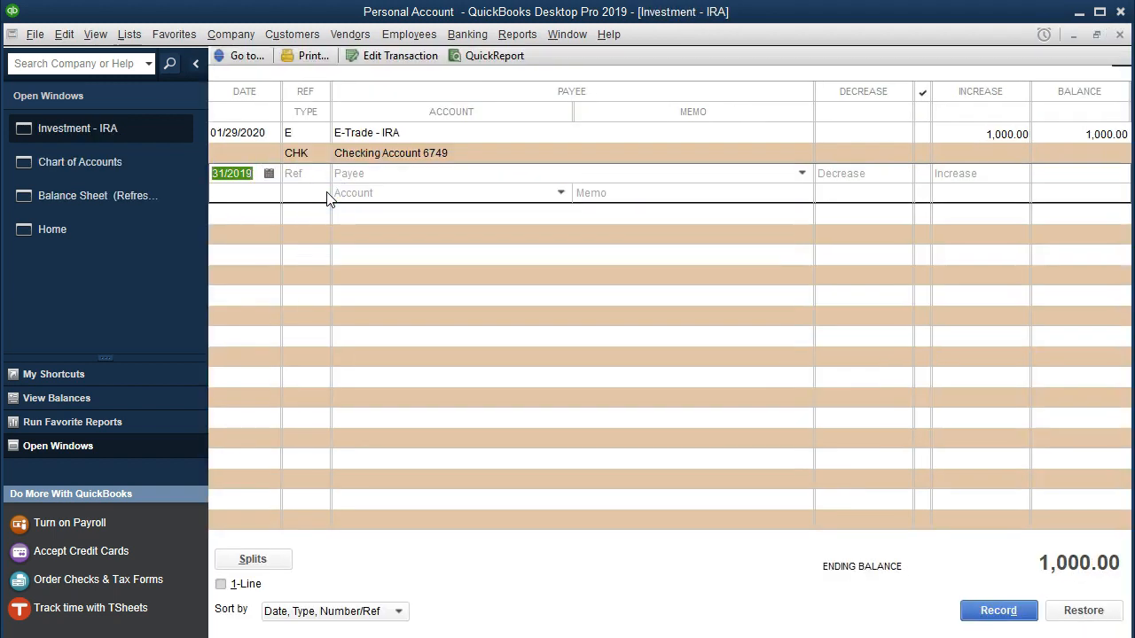
{"action": "key", "text": "Tab"}
{"action": "left_click", "coordinate": [352, 234]}
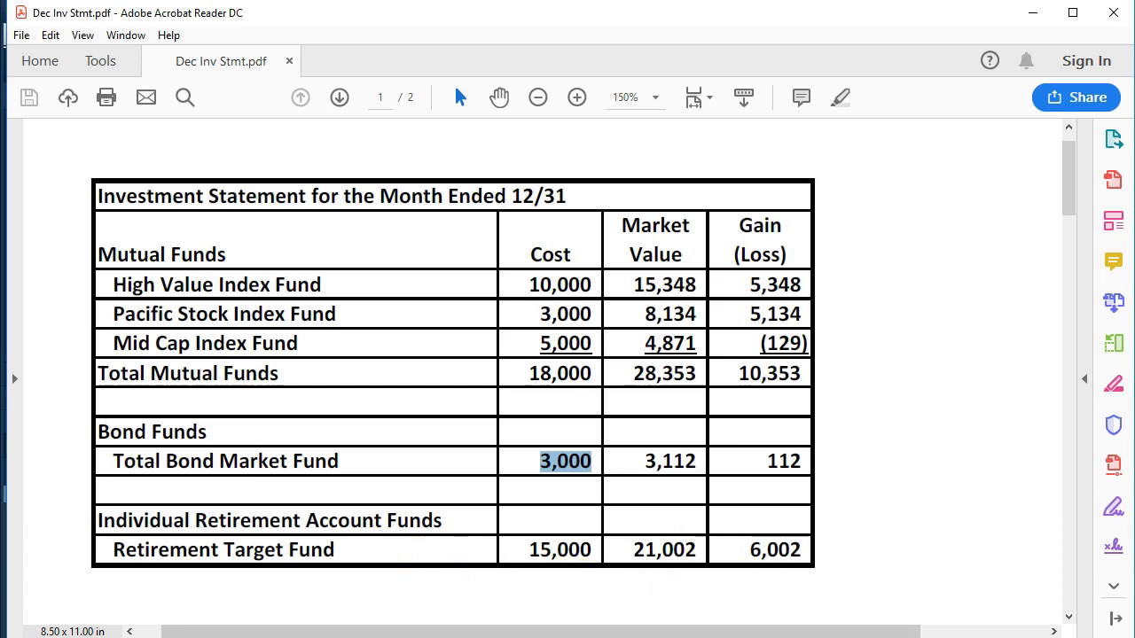
{"action": "left_click", "coordinate": [678, 637]}
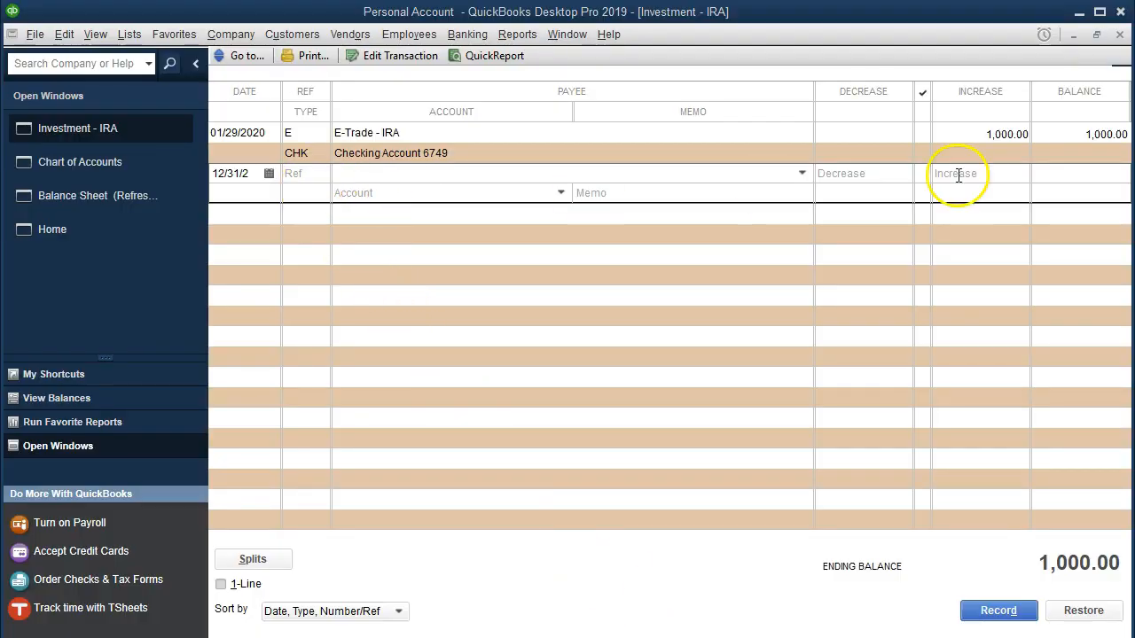
{"action": "left_click", "coordinate": [1119, 35]}
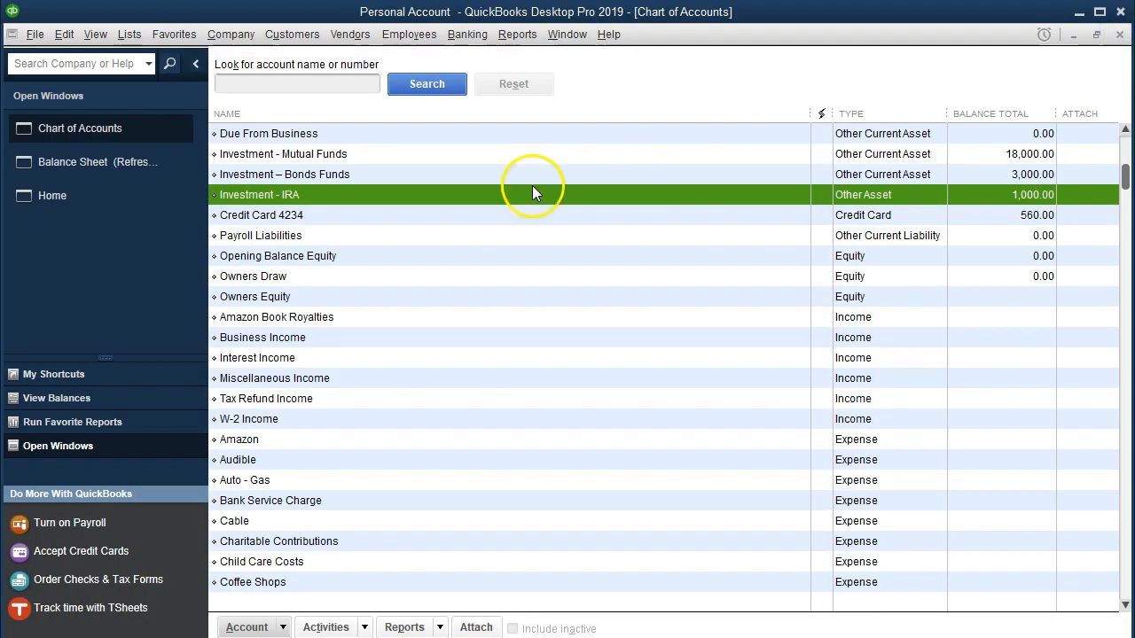
- Open the Investment - IRA register and enter an increase of 15,000 dated 12/31/2019, checking the cost on the investment statement
{"action": "double_click", "coordinate": [367, 201]}
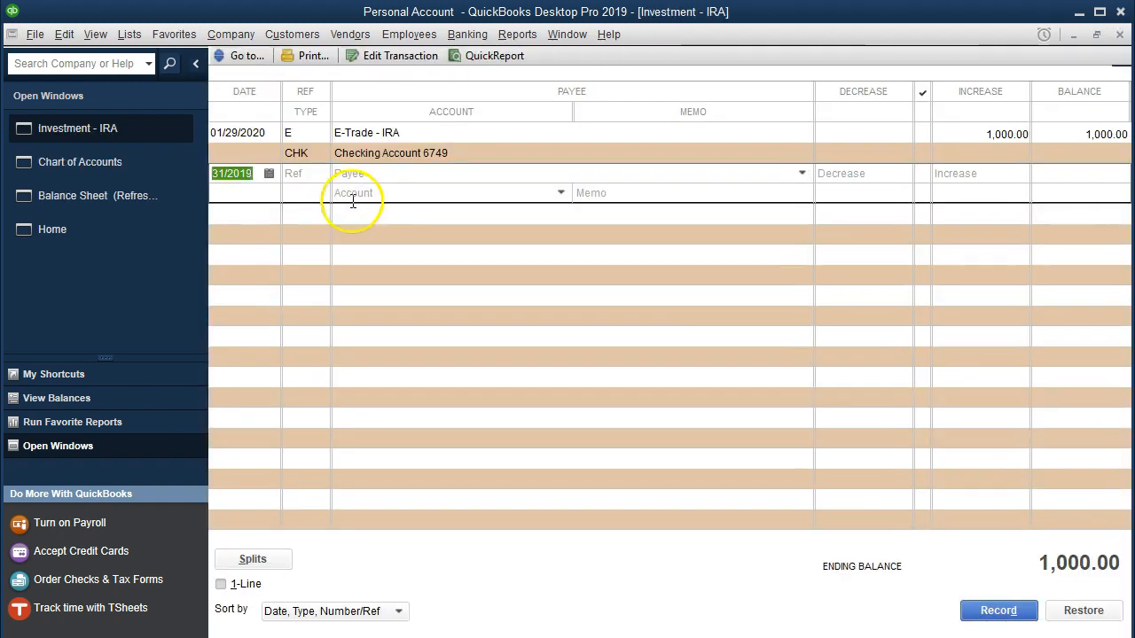
{"action": "key", "text": "Tab"}
{"action": "key", "text": "Tab"}
{"action": "key", "text": "Tab"}
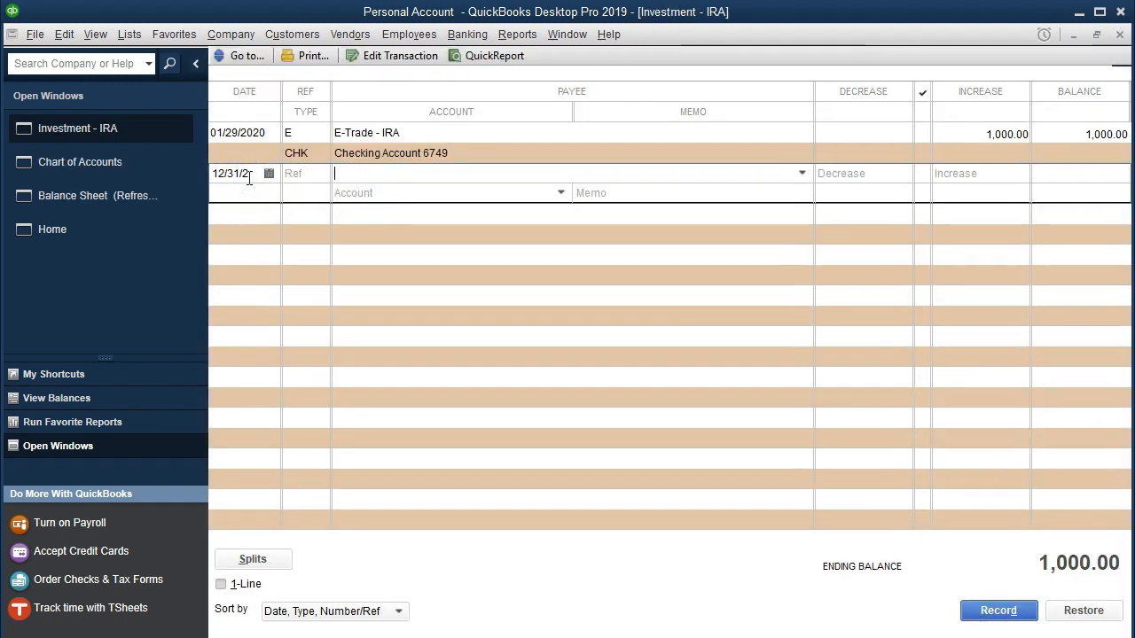
{"action": "key", "text": "Tab"}
{"action": "key", "text": "Tab"}
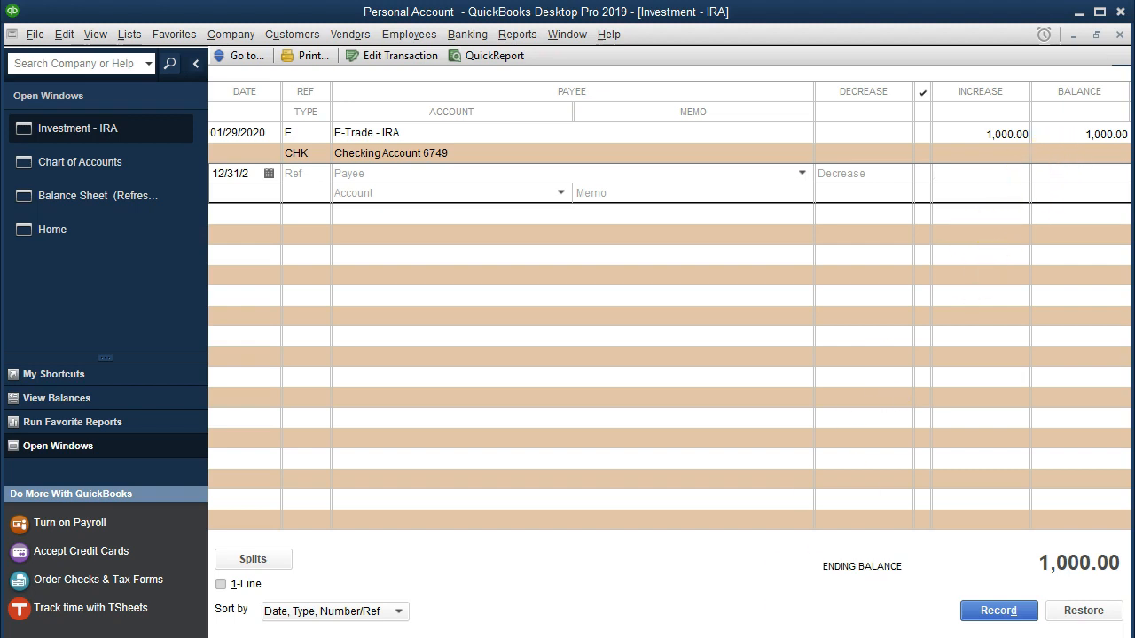
{"action": "key", "text": "alt+Tab"}
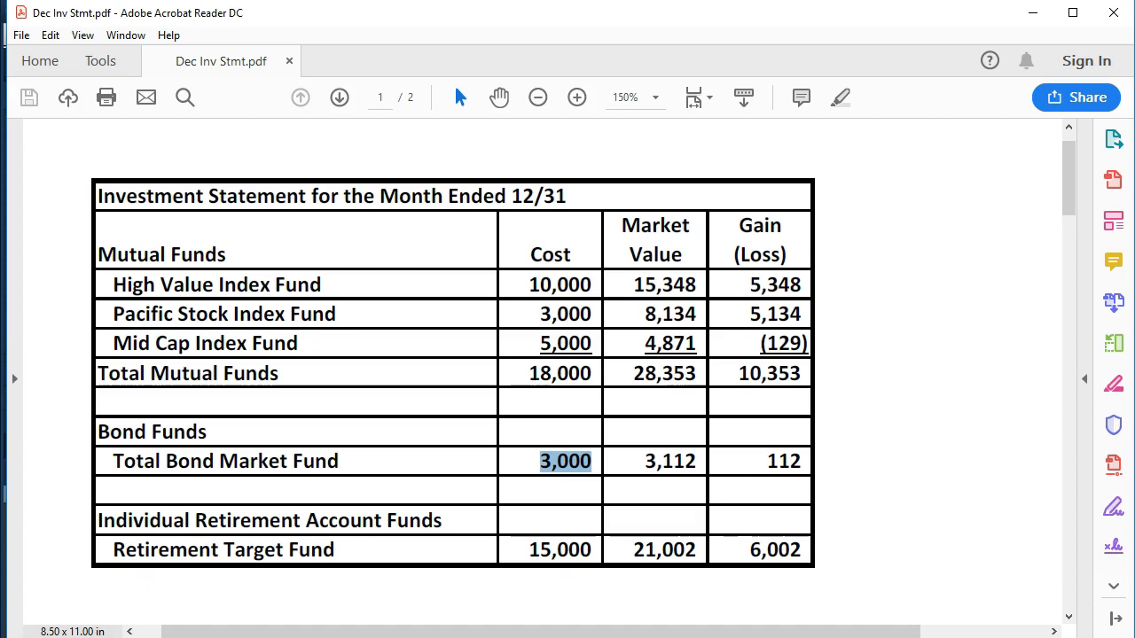
{"action": "key", "text": "alt+Tab"}
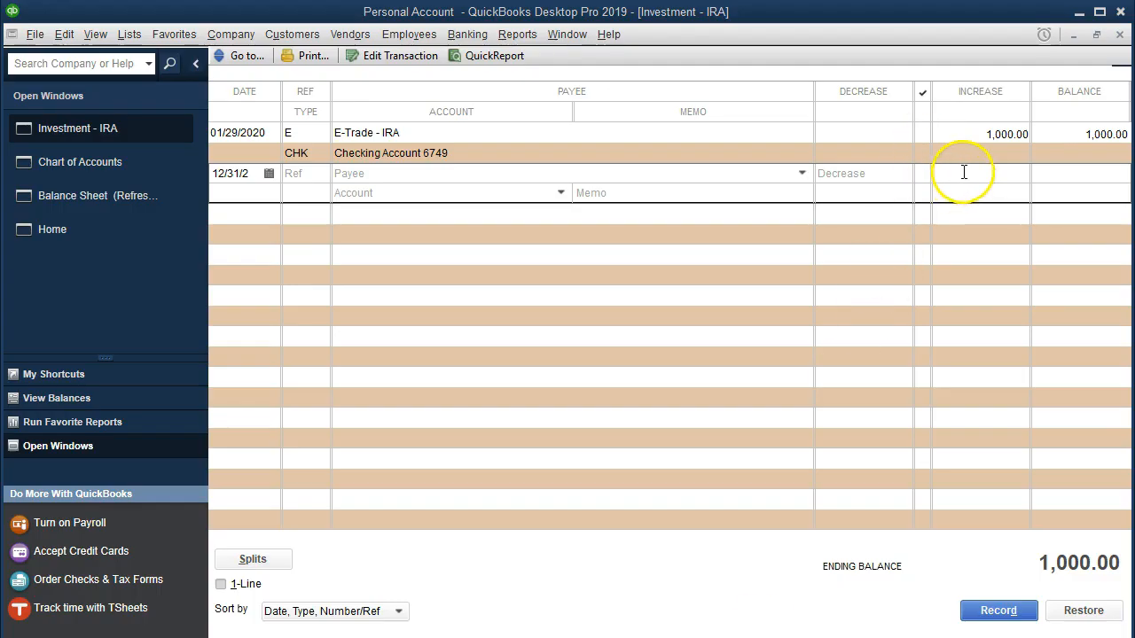
{"action": "type", "text": "15000"}
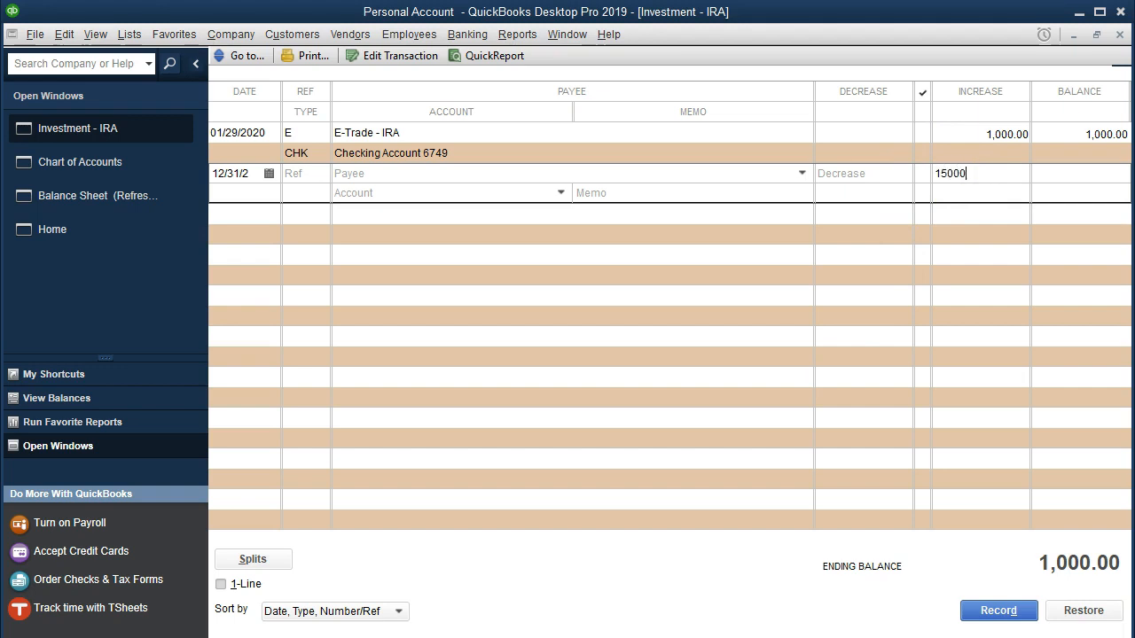
{"action": "key", "text": "Tab"}
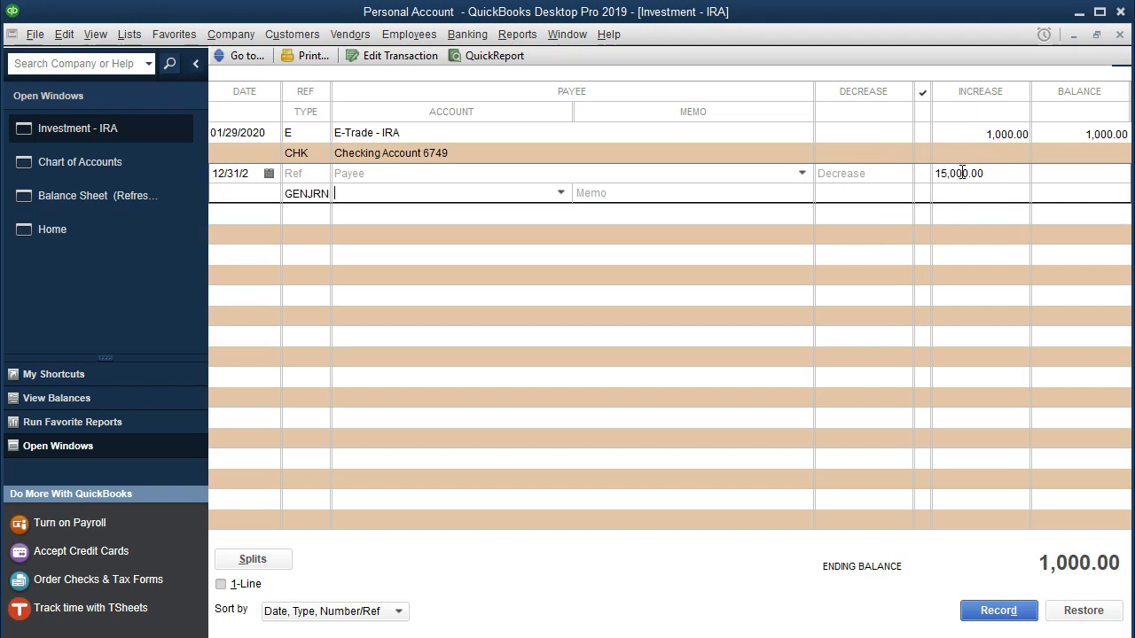
- Assign Owners Equity as the account for the 15,000 IRA entry and record it, accepting the retained earnings warning
{"action": "left_click", "coordinate": [559, 193]}
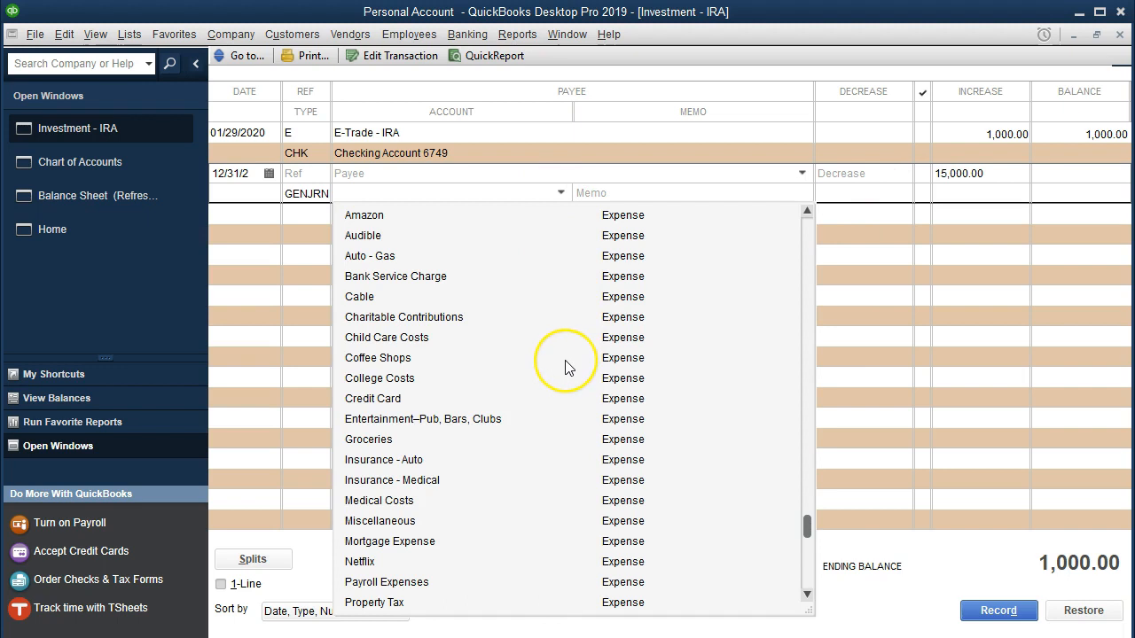
{"action": "scroll", "coordinate": [566, 297], "scroll_direction": "up", "scroll_amount": 4}
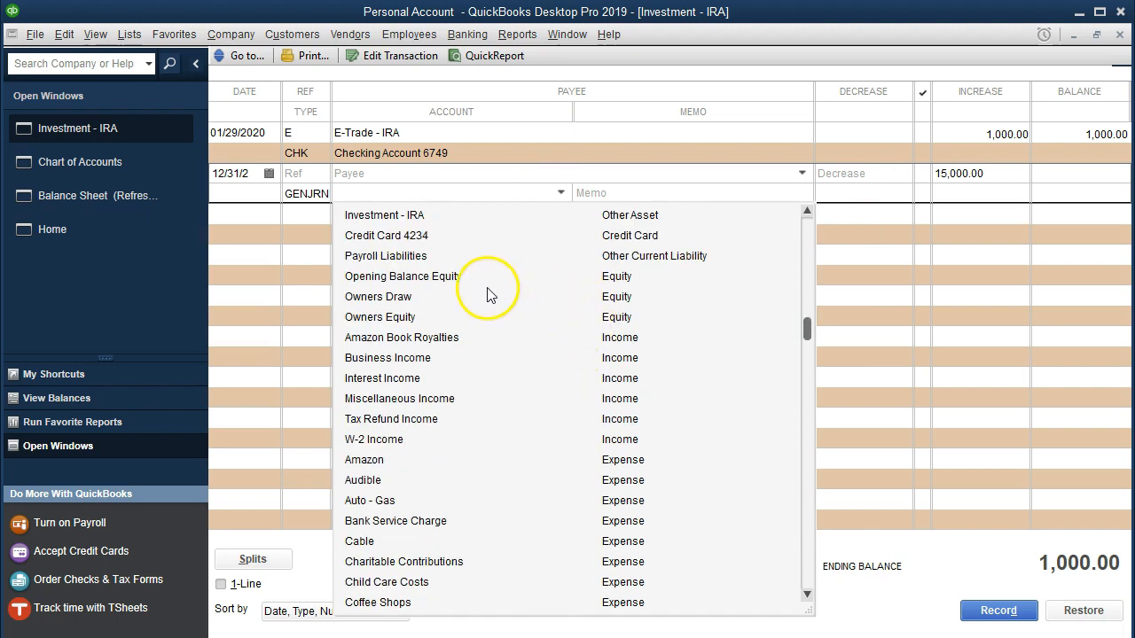
{"action": "left_click", "coordinate": [405, 317]}
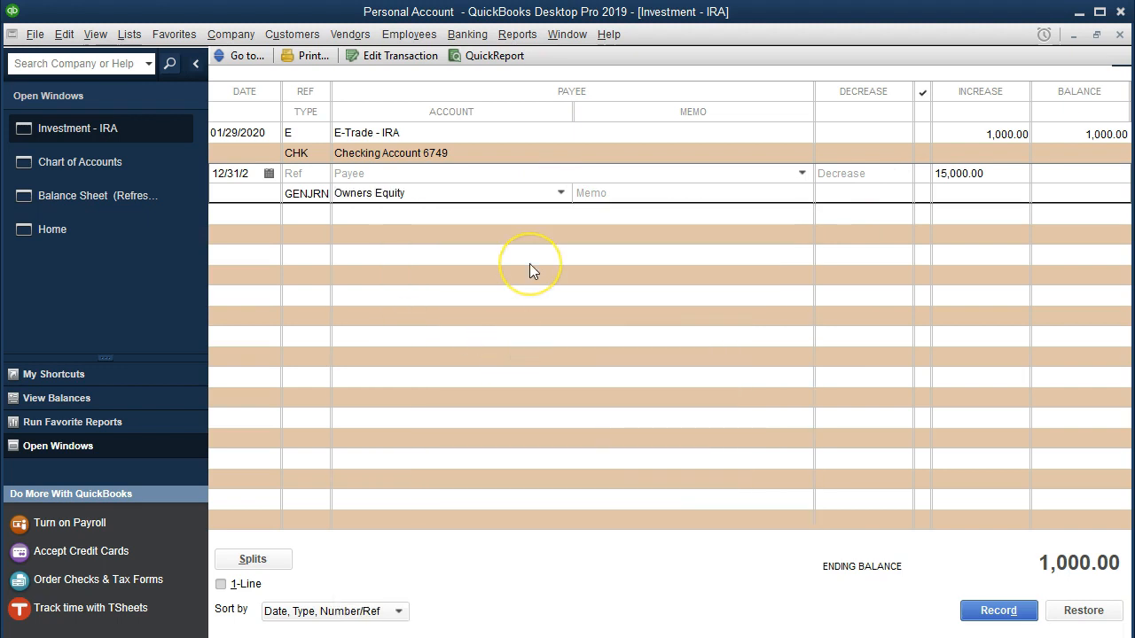
{"action": "key", "text": "Return"}
{"action": "left_click", "coordinate": [527, 199]}
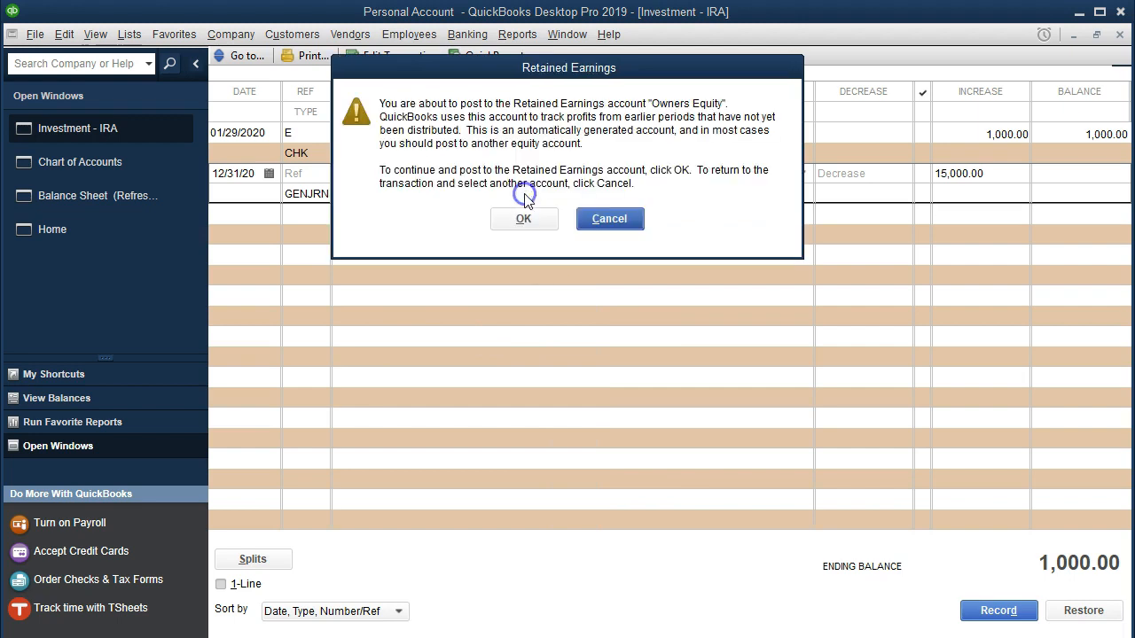
{"action": "left_click", "coordinate": [517, 222]}
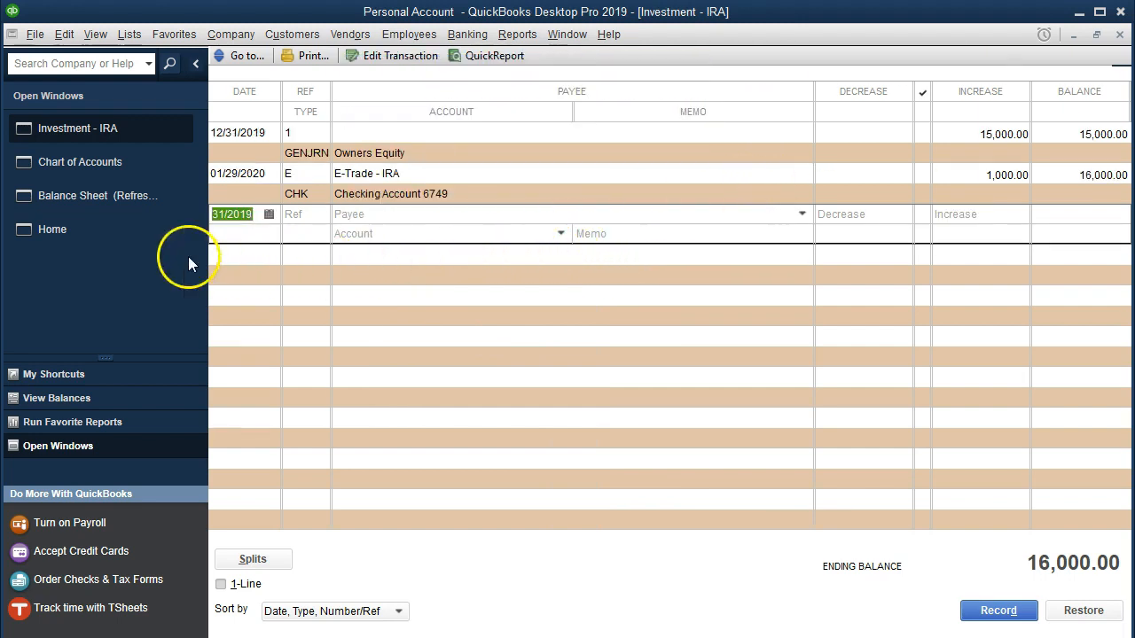
- View the updated Balance Sheet and drill into the Investment - IRA amount to examine its transactions, returning to the report
{"action": "left_click", "coordinate": [116, 197]}
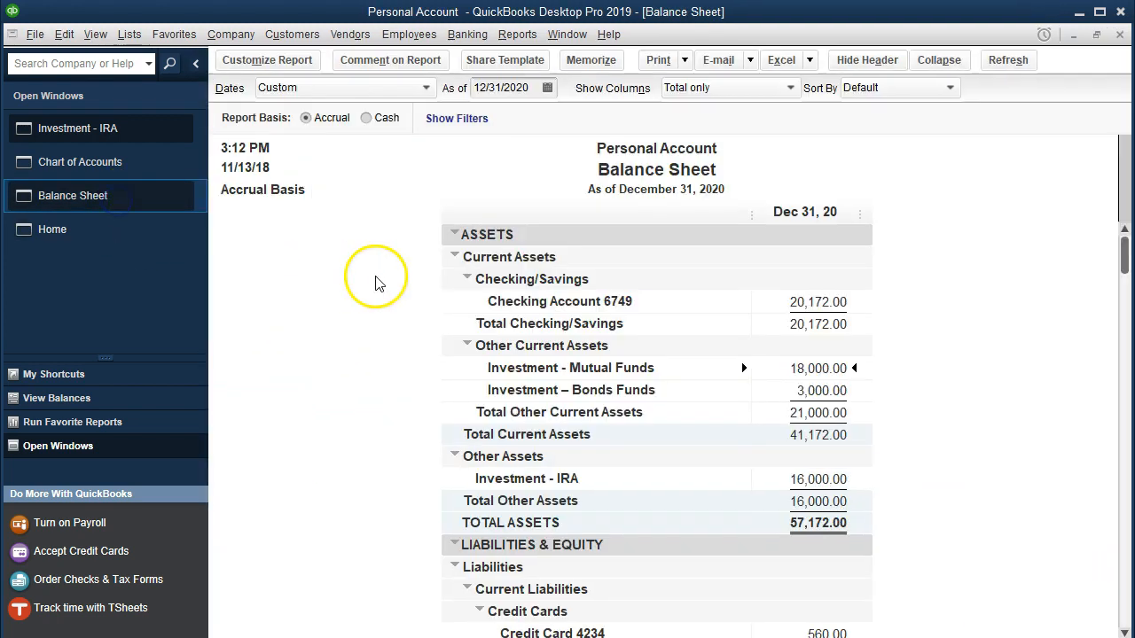
{"action": "scroll", "coordinate": [896, 379], "scroll_direction": "down", "scroll_amount": 1}
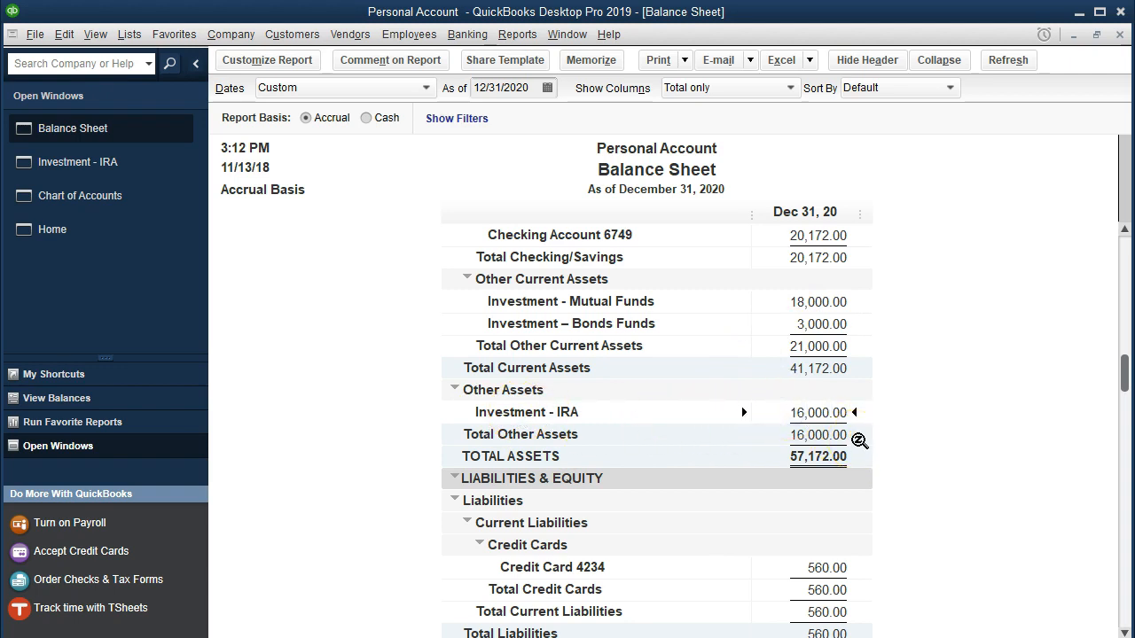
{"action": "double_click", "coordinate": [822, 413]}
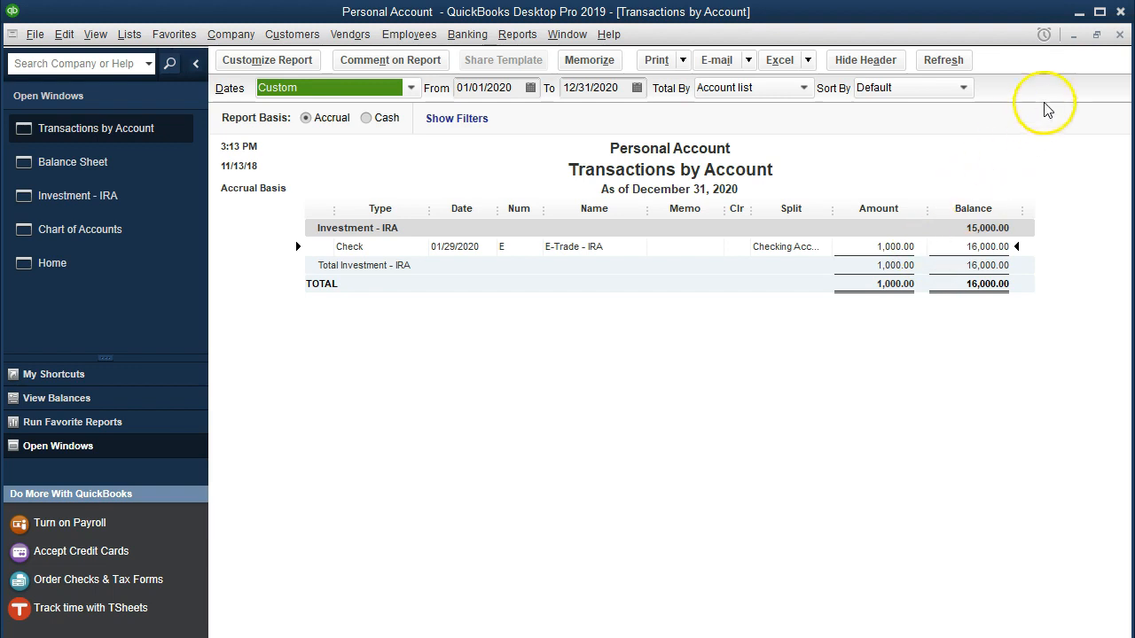
{"action": "left_click", "coordinate": [1119, 33]}
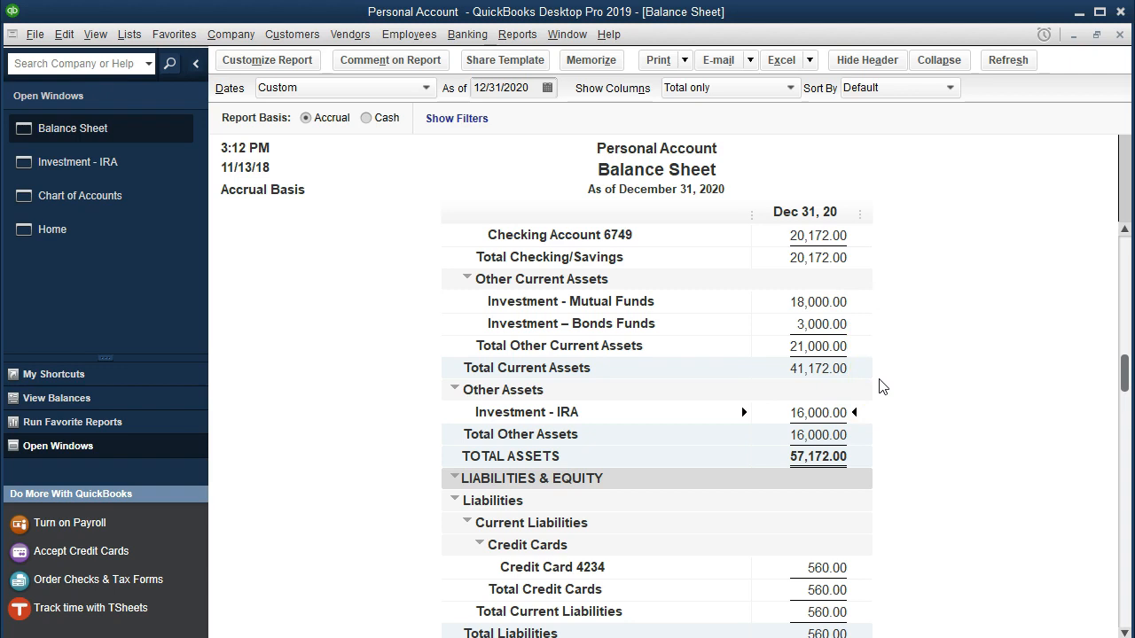
- Review the investment balances and total assets on the Balance Sheet against the liabilities and equity section
{"action": "left_click", "coordinate": [860, 344]}
{"action": "left_click", "coordinate": [864, 350]}
{"action": "scroll", "coordinate": [866, 353], "scroll_direction": "up", "scroll_amount": 1}
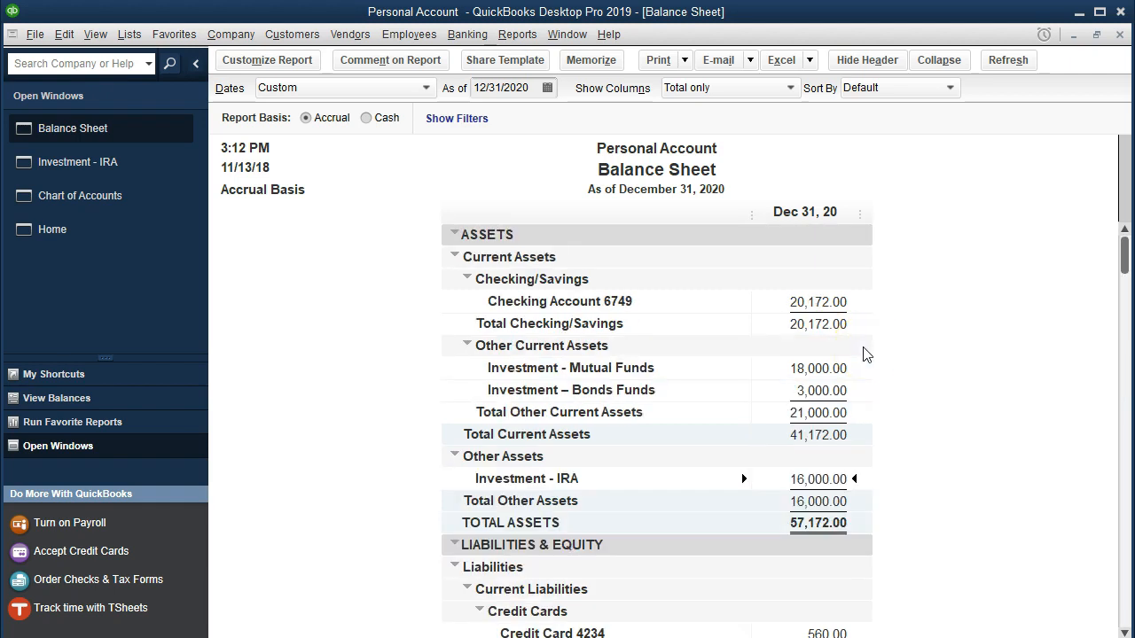
{"action": "scroll", "coordinate": [907, 458], "scroll_direction": "down", "scroll_amount": 1}
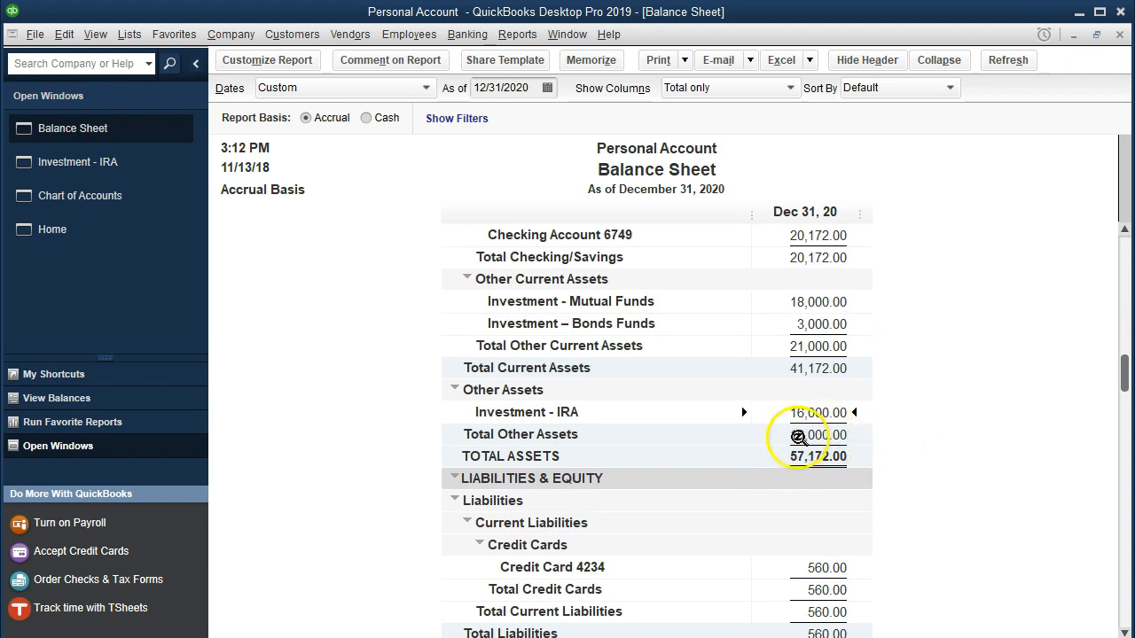
{"action": "scroll", "coordinate": [798, 479], "scroll_direction": "down", "scroll_amount": 2}
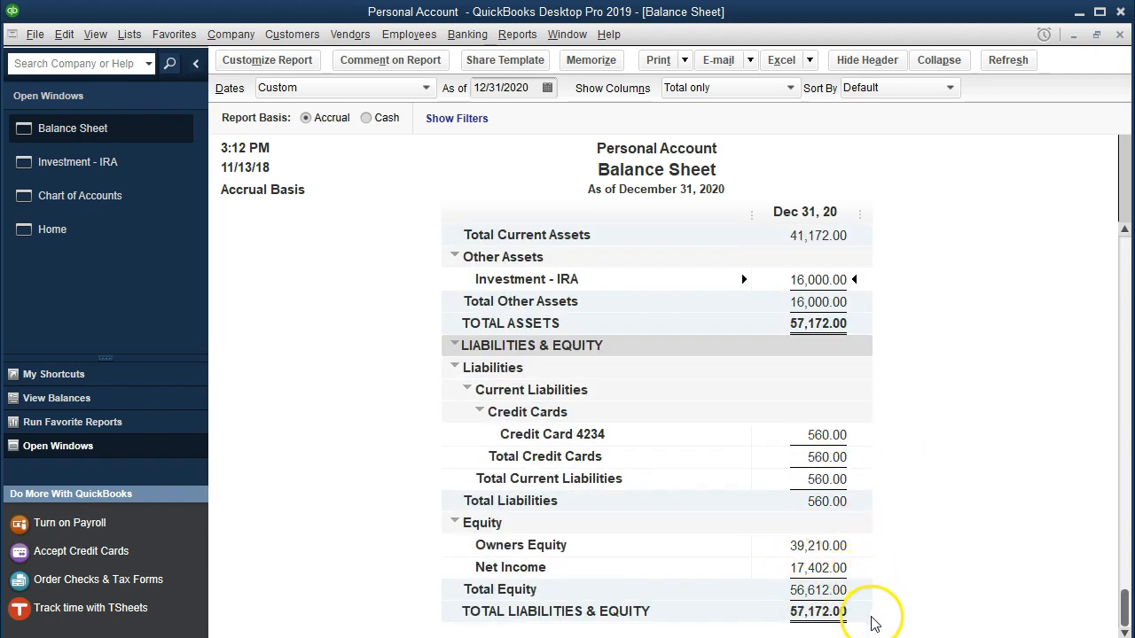
{"action": "scroll", "coordinate": [912, 521], "scroll_direction": "up", "scroll_amount": 2}
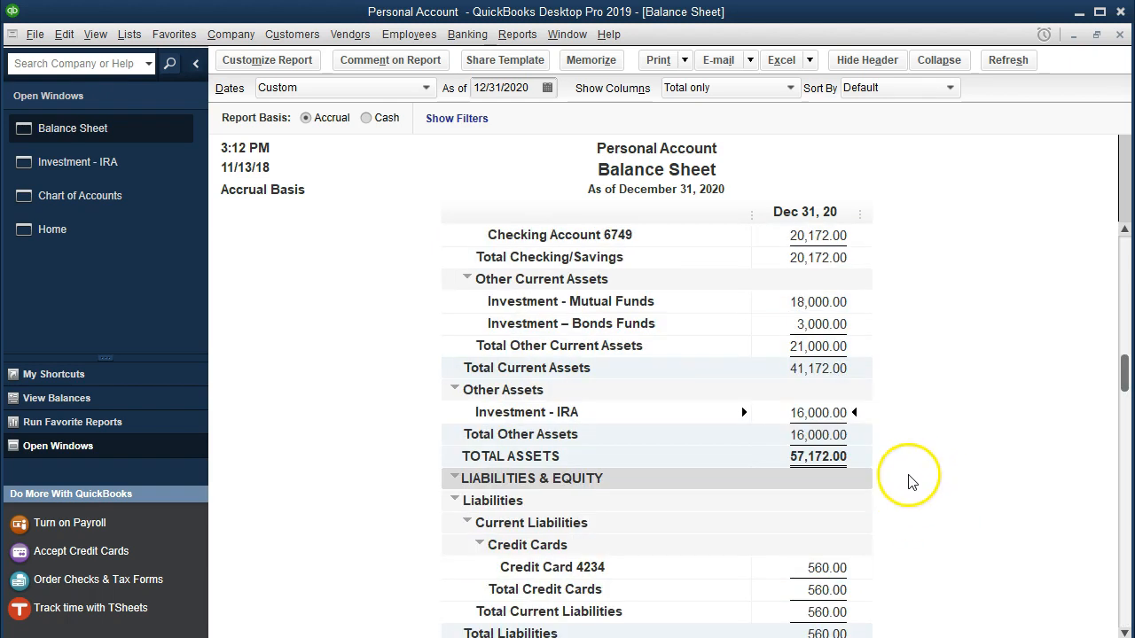
- Switch to the December investment statement in Adobe Acrobat Reader and examine the mutual funds' market values beside their costs
{"action": "left_click", "coordinate": [709, 637]}
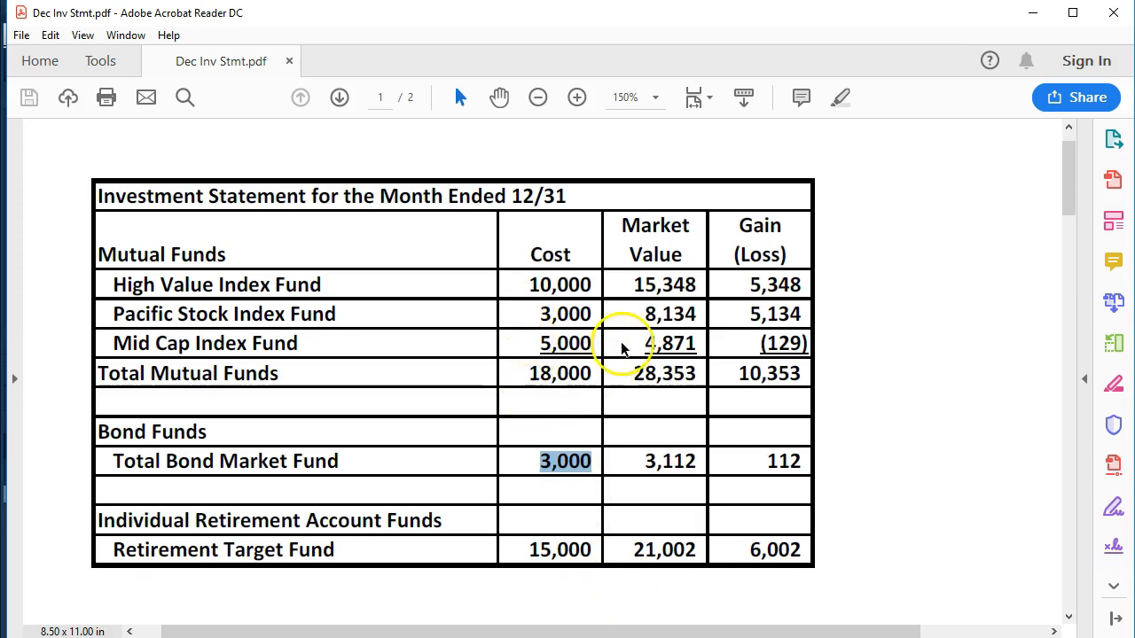
{"action": "left_click", "coordinate": [633, 285]}
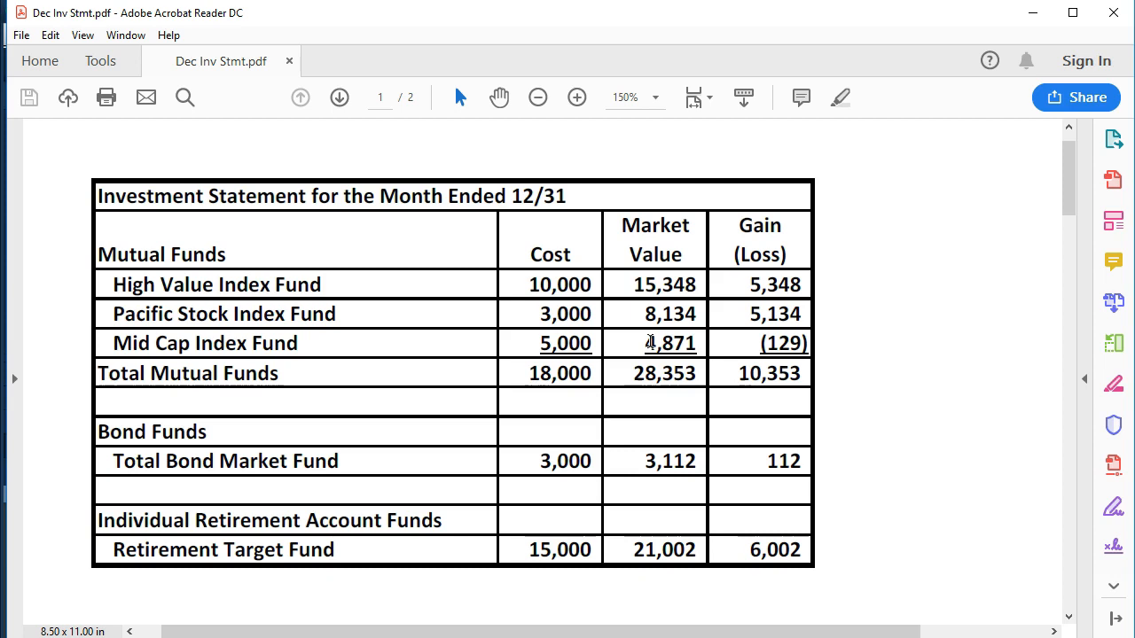
{"action": "left_click", "coordinate": [698, 286]}
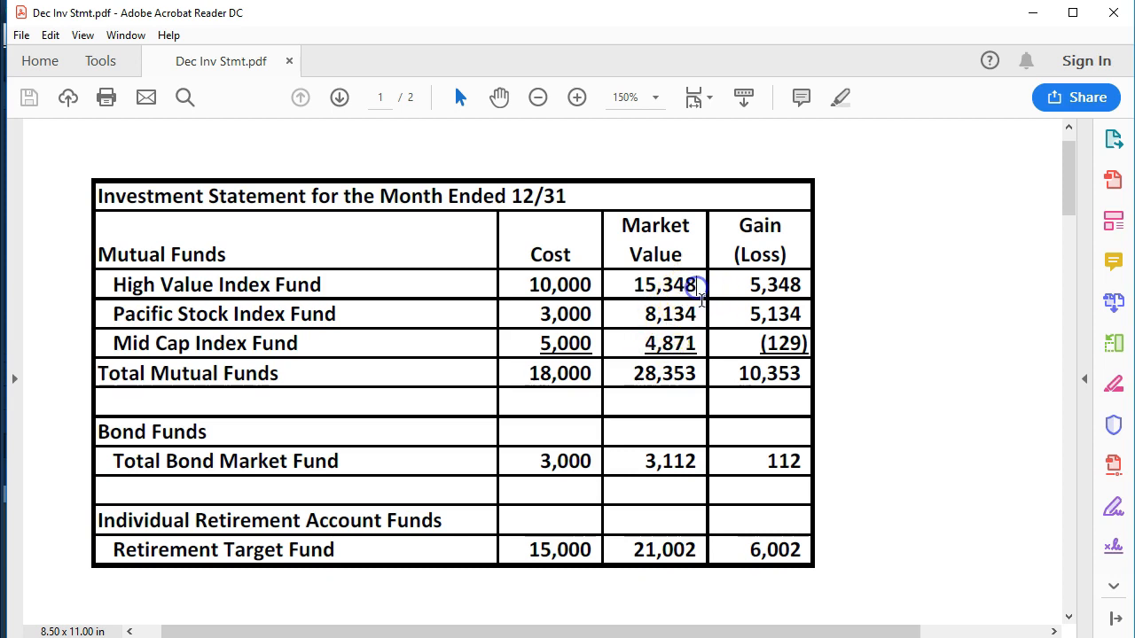